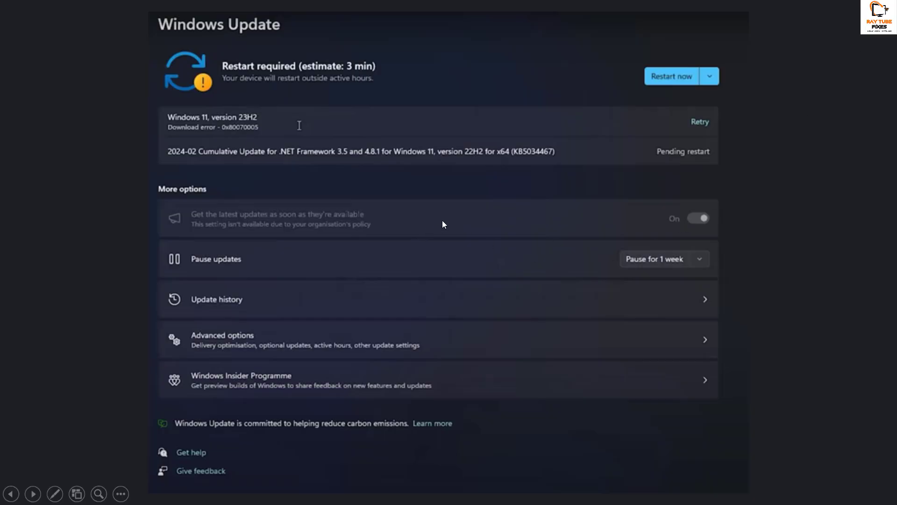
Leave the slide show and check the free space of the OS (C:) drive under This PC in File Explorer
key("Escape")
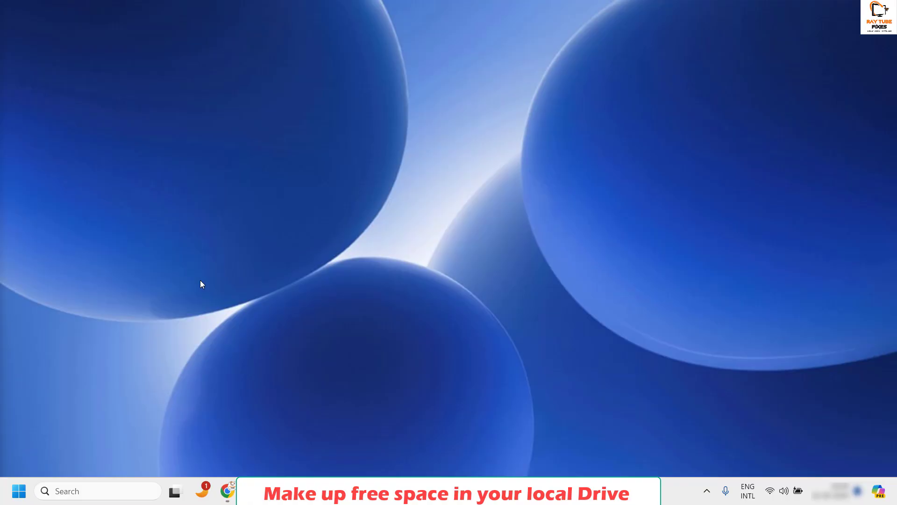
right_click(20, 496)
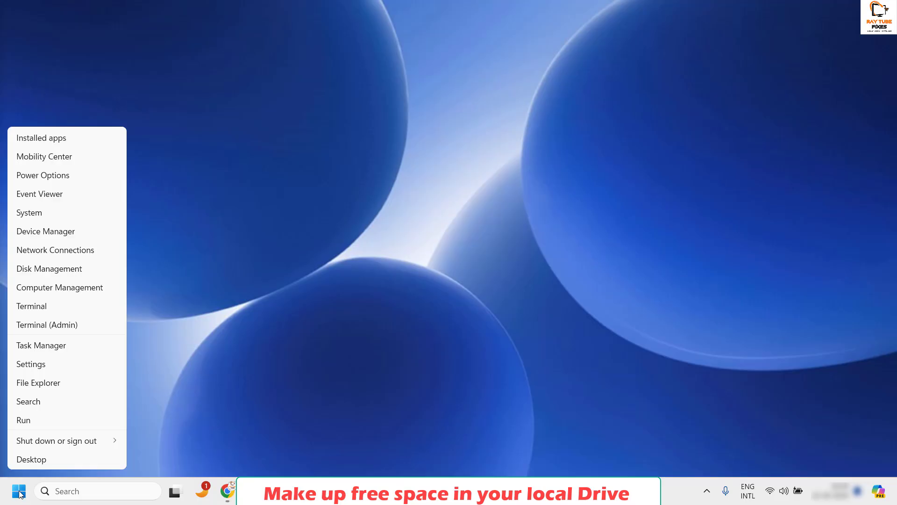
left_click(65, 384)
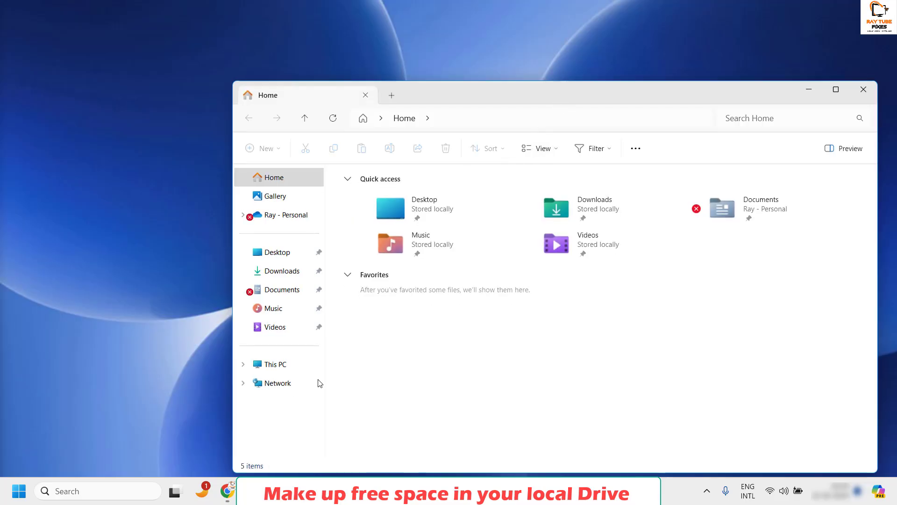
double_click(589, 94)
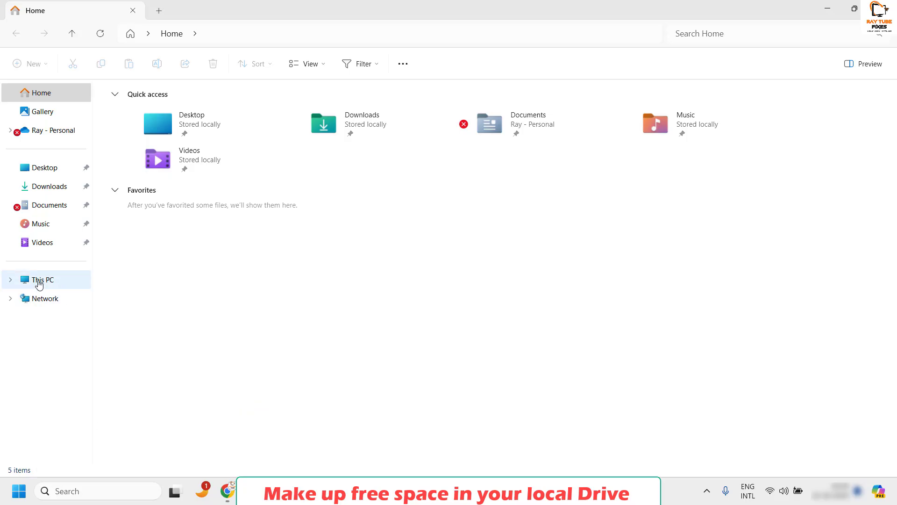
left_click(47, 285)
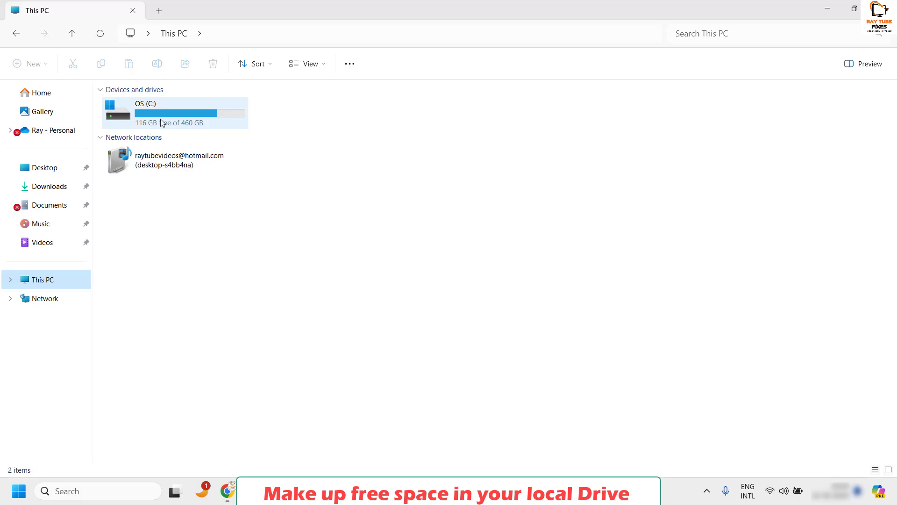
mouse_move(193, 119)
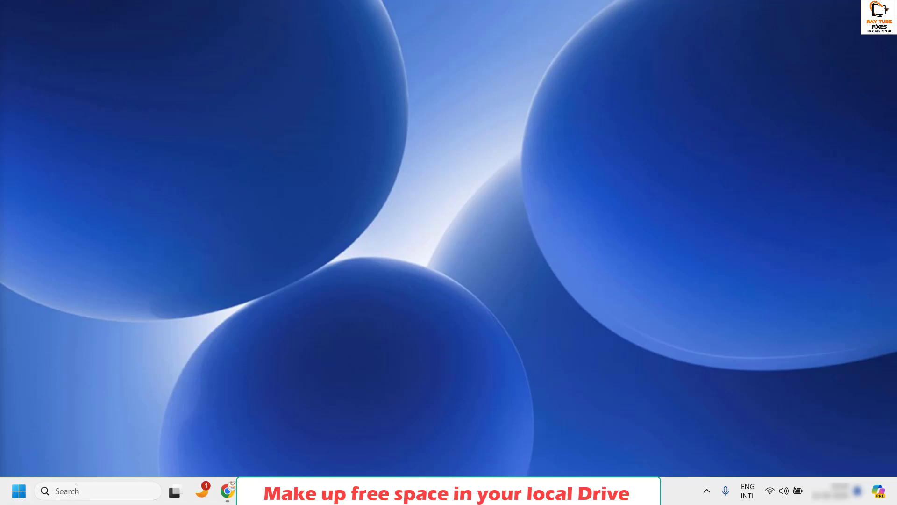
Find and open Disk Cleanup for the OS (C:) drive, moving its window to the middle of the desktop
left_click(77, 490)
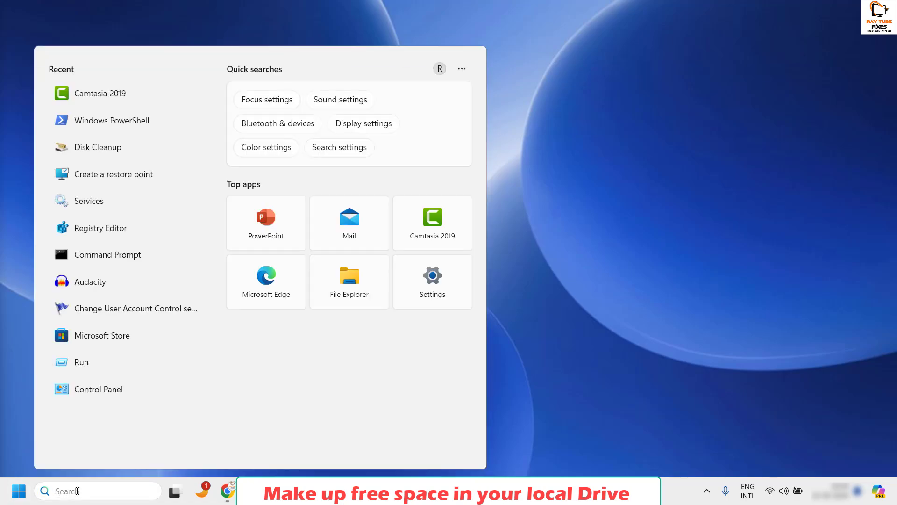
key("Escape")
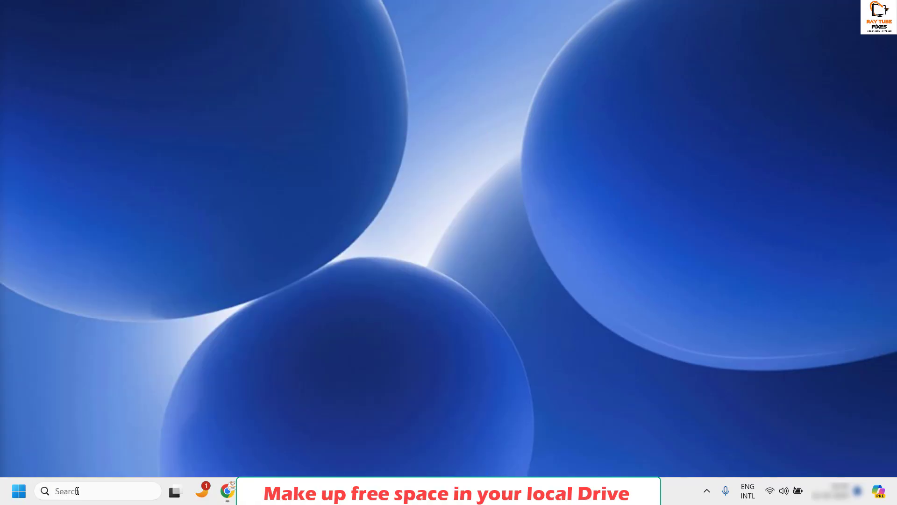
left_click(77, 491)
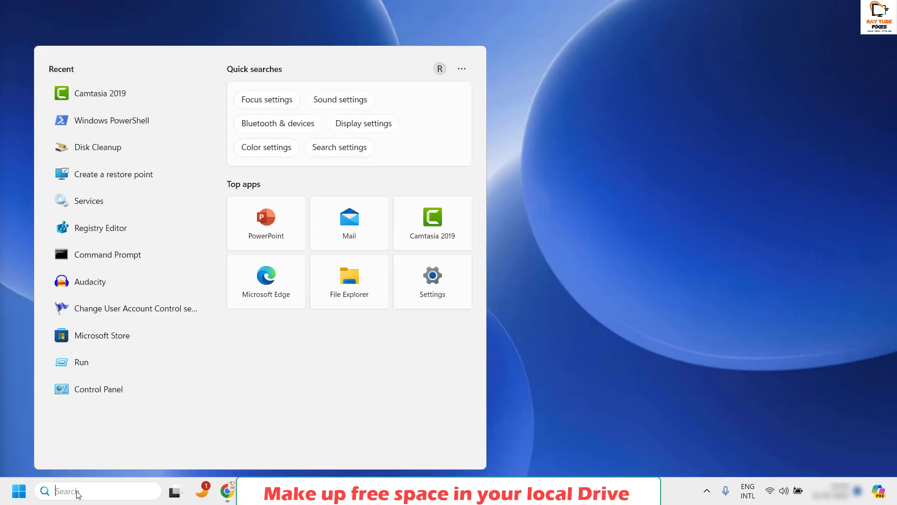
type("disc")
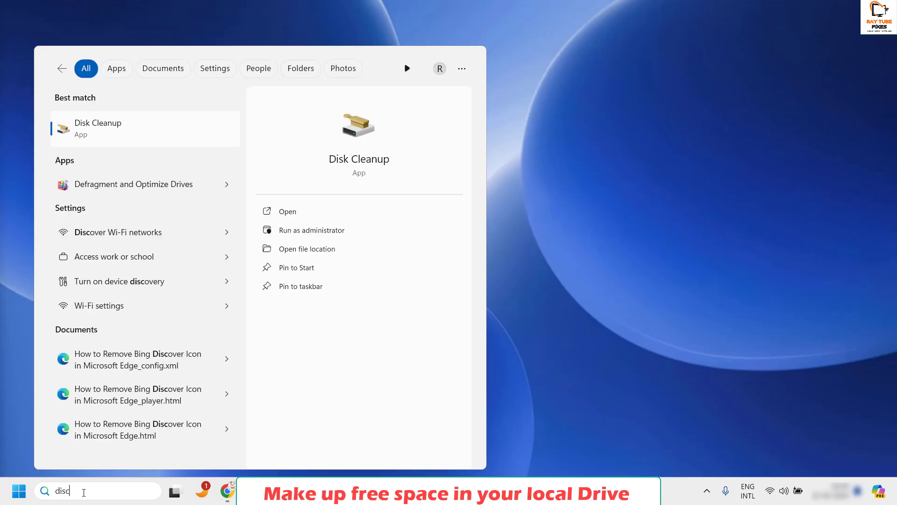
left_click(100, 134)
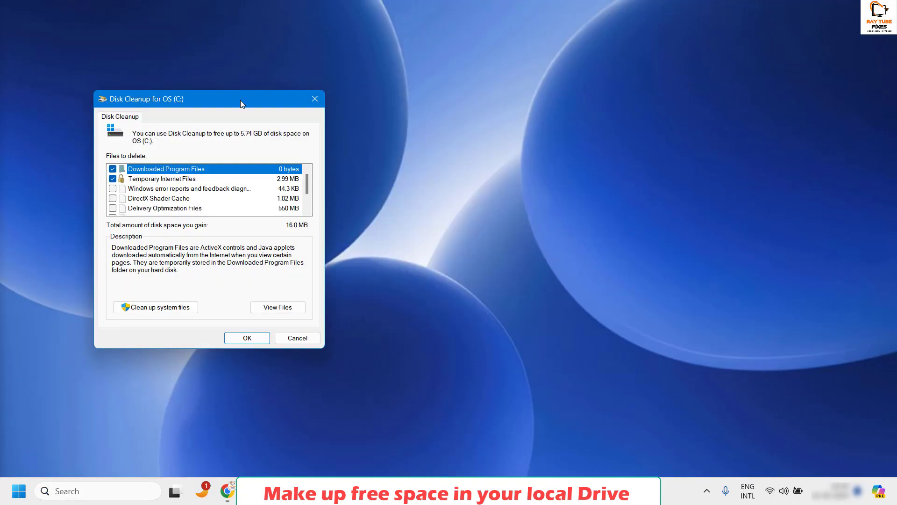
left_click_drag(241, 101, 439, 106)
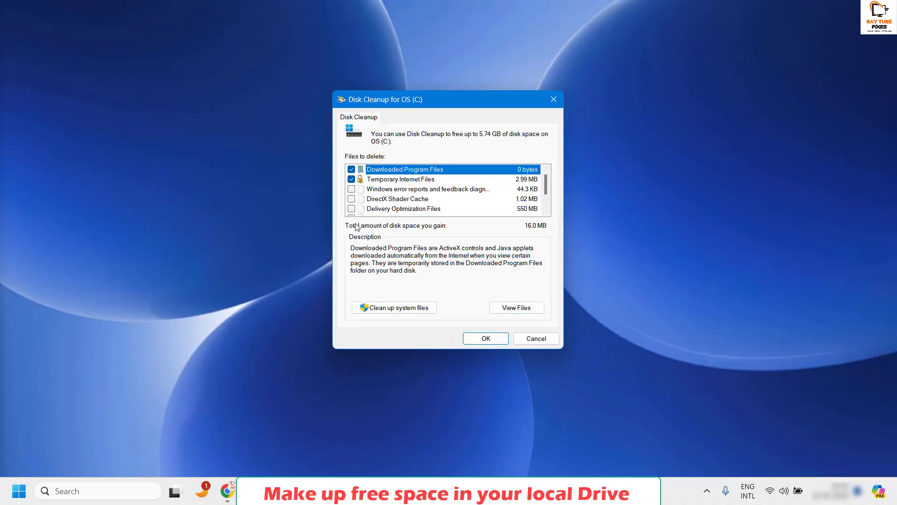
Mark Temporary files and Recycle Bin for deletion in the list of files to delete
scroll(394, 205, "down", 1)
scroll(394, 206, "up", 1)
scroll(416, 202, "down", 1)
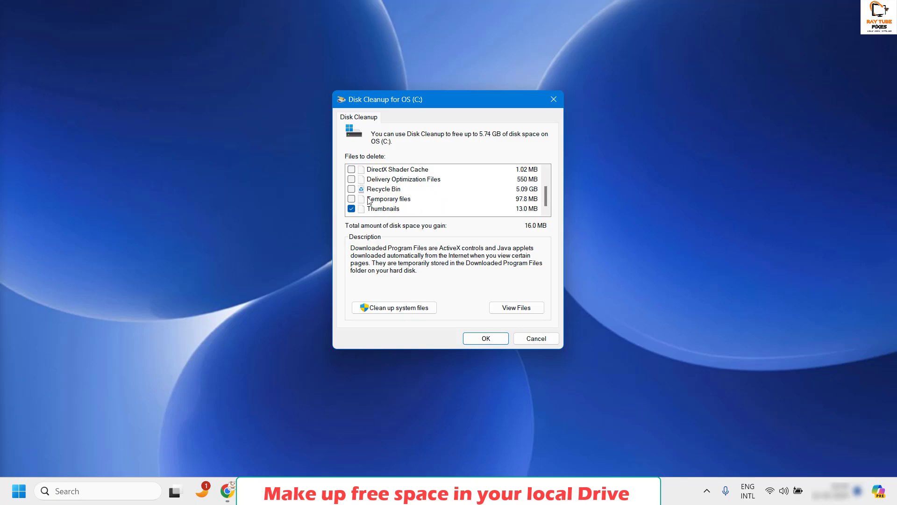
left_click(351, 199)
left_click(351, 189)
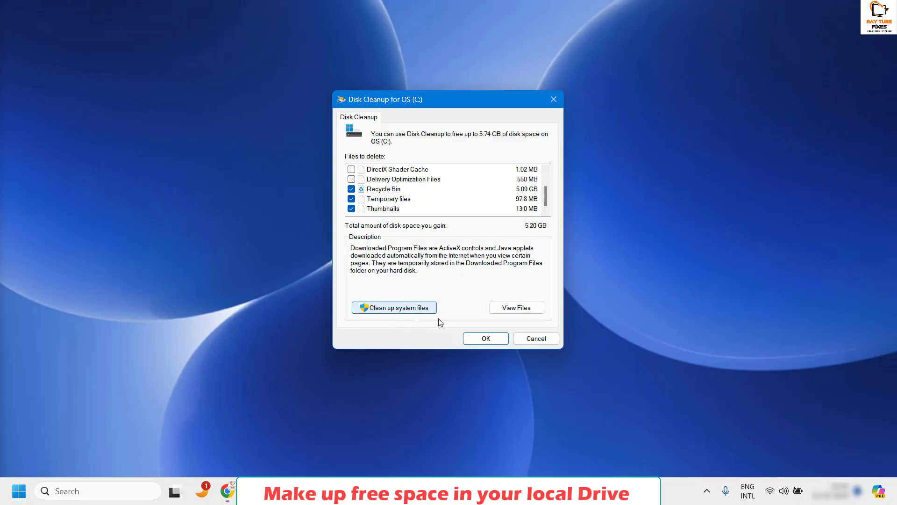
Extend the C: drive cleanup to system files and permanently delete the files selected by default
left_click(413, 309)
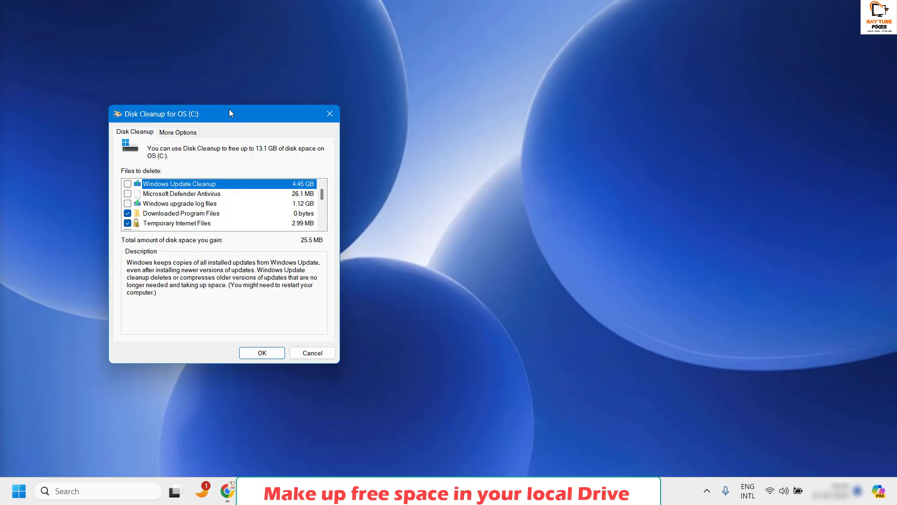
left_click_drag(229, 110, 328, 106)
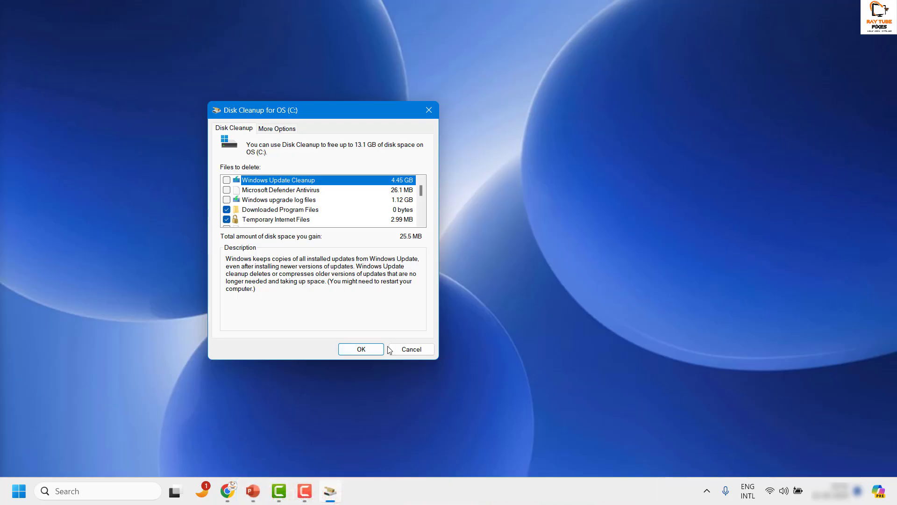
left_click(367, 353)
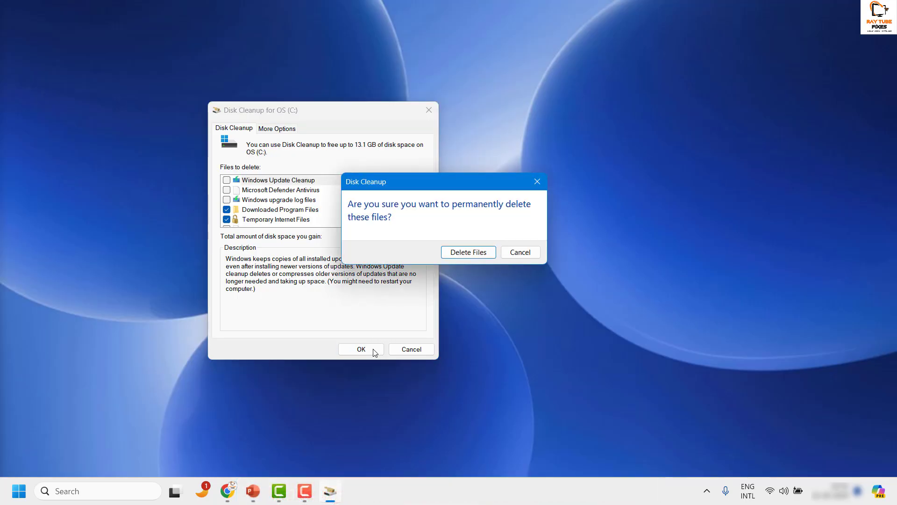
left_click(465, 253)
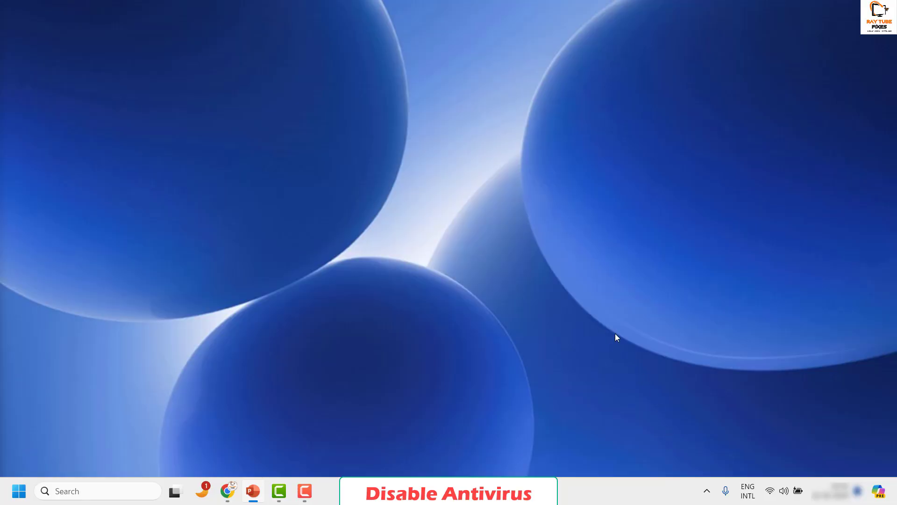
Open all settings of the McAfee antivirus from its hidden system tray icon
left_click(705, 496)
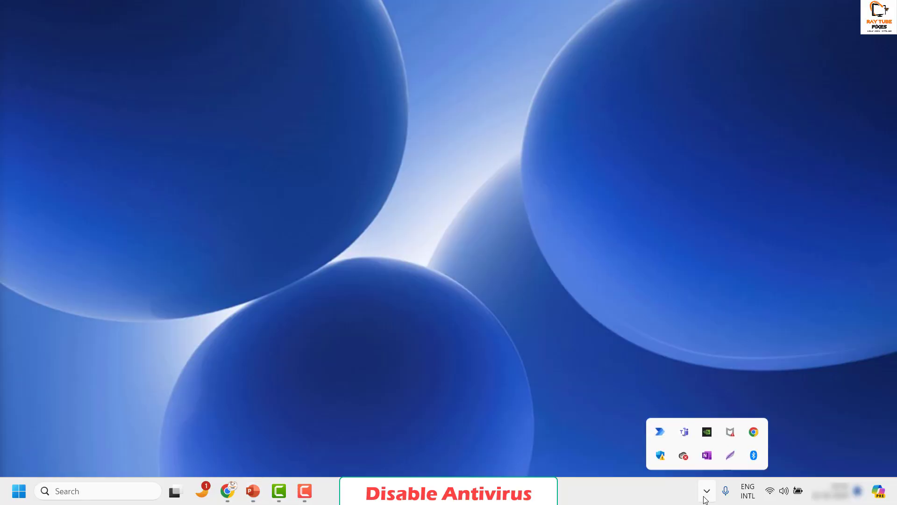
left_click(706, 491)
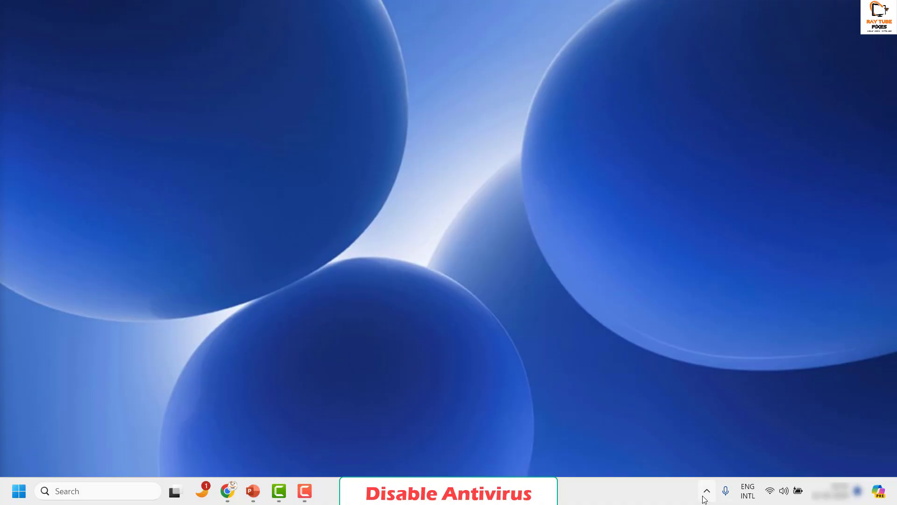
left_click(705, 495)
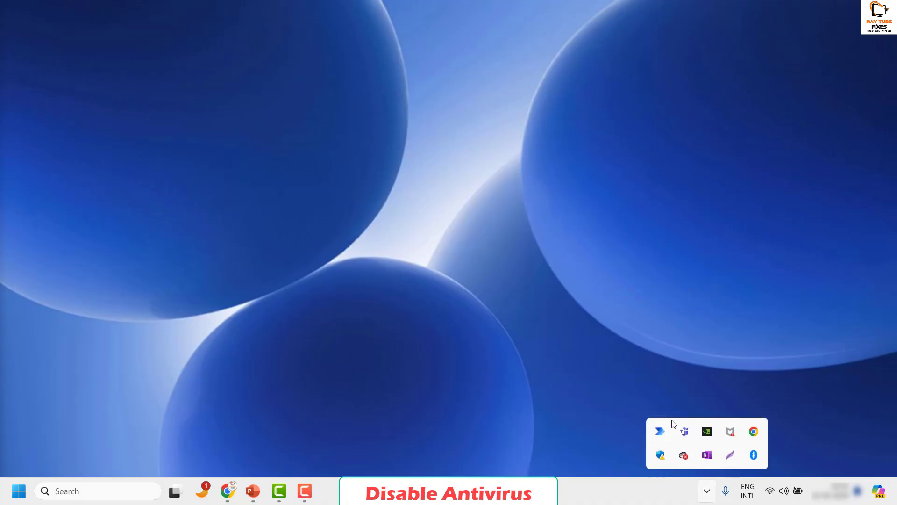
right_click(733, 434)
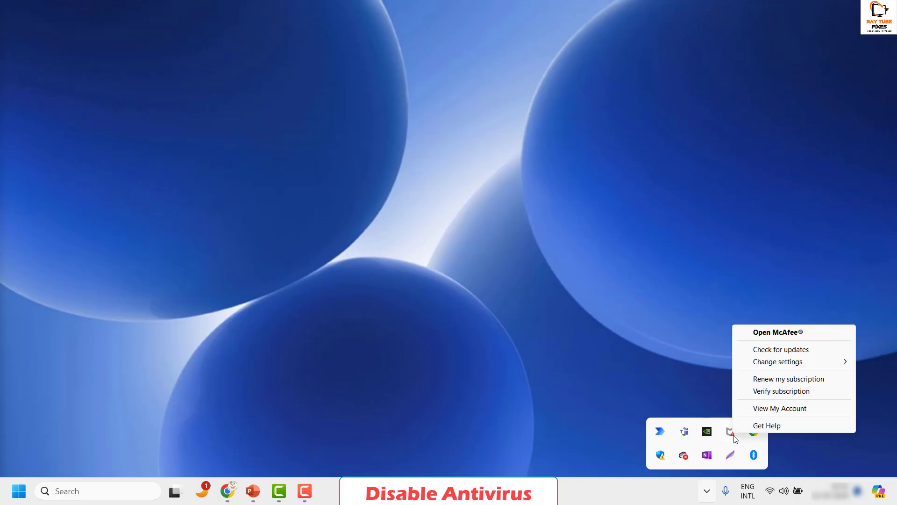
mouse_move(778, 364)
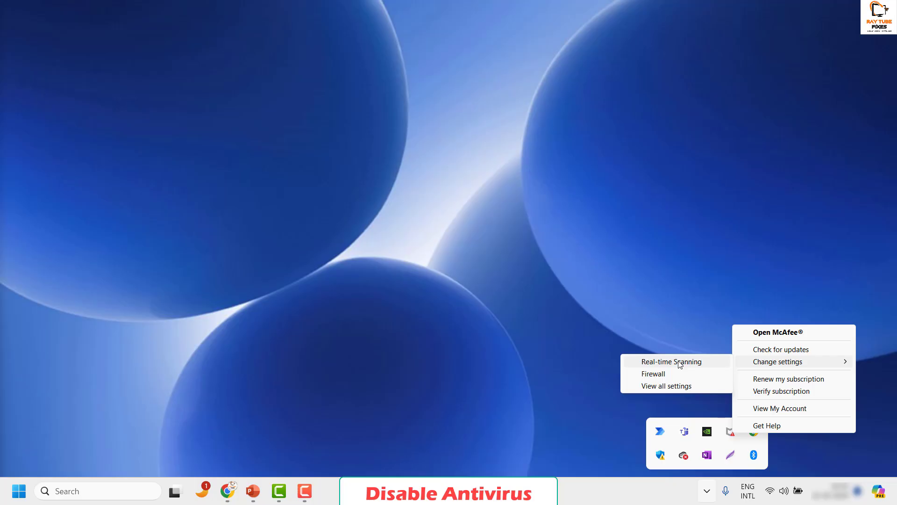
left_click(665, 385)
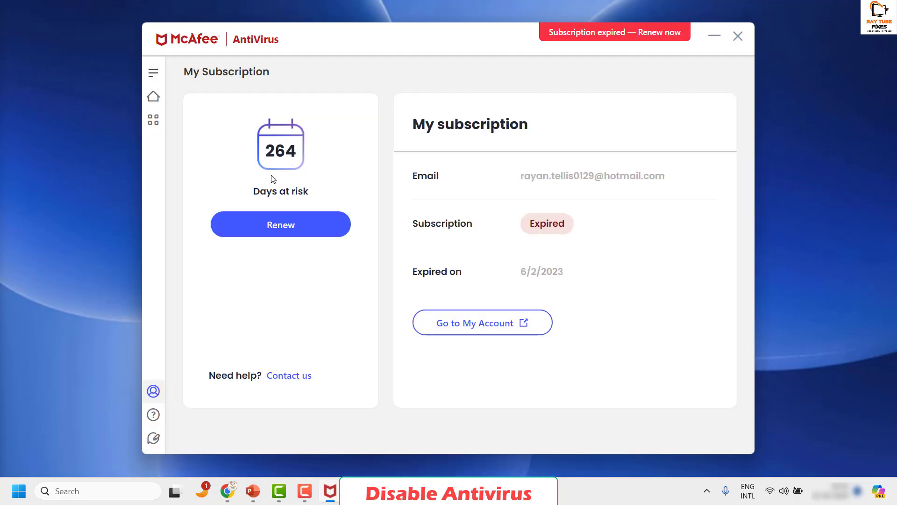
Check the protection status on McAfee's home page, dismissing the subscription notice, and close McAfee
left_click(153, 72)
left_click(175, 98)
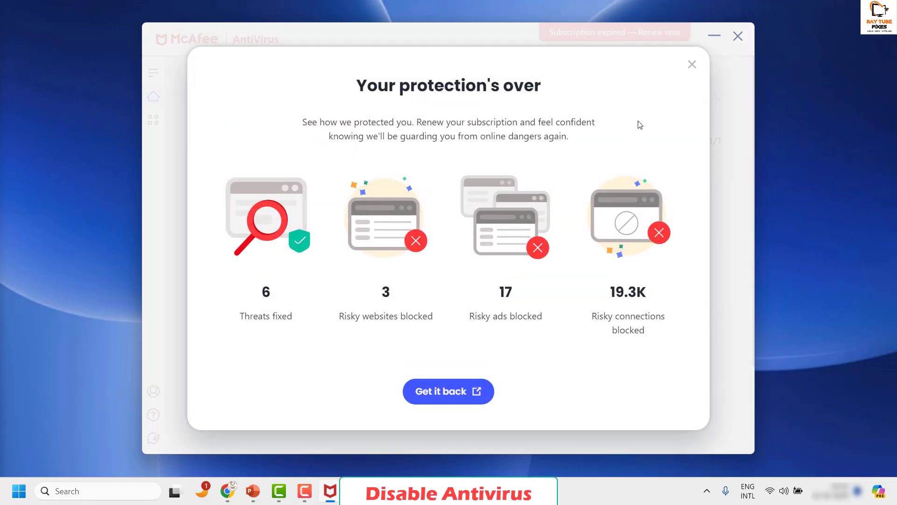
left_click(692, 64)
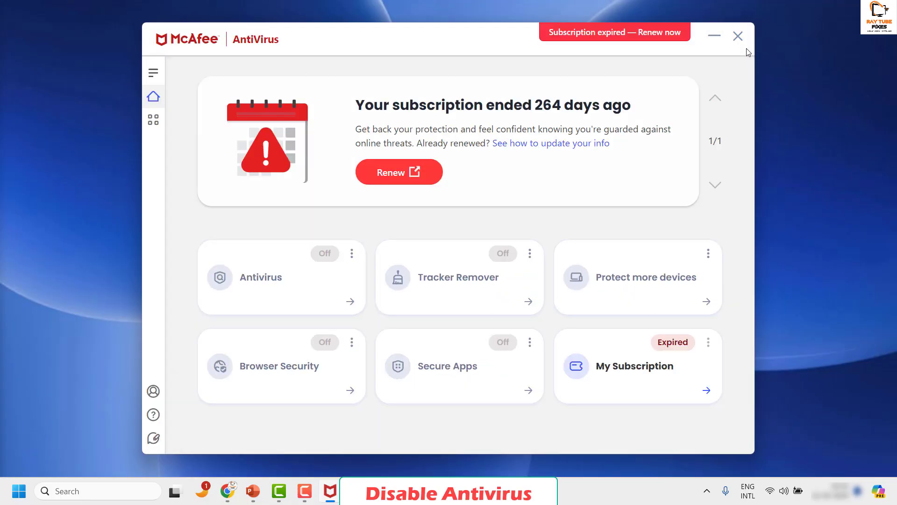
left_click(738, 36)
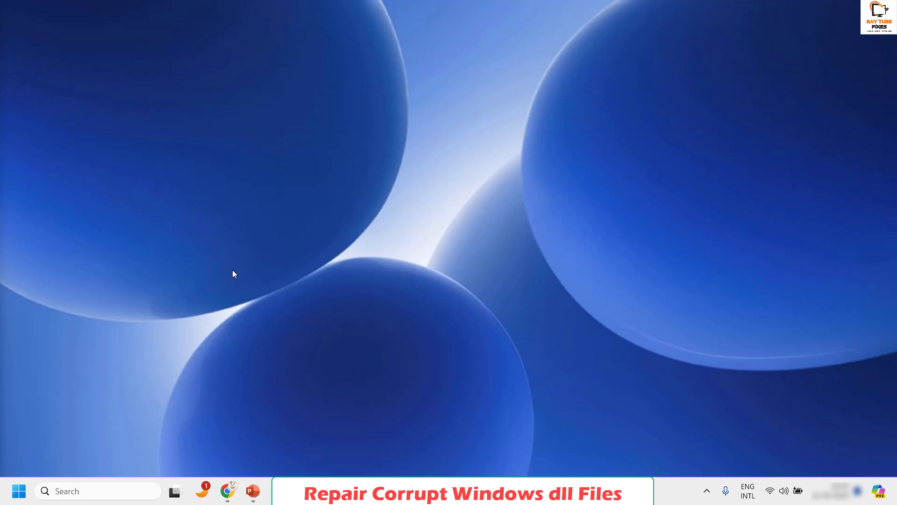
Open Windows PowerShell as administrator and move its window away from the desktop's left side
left_click(92, 492)
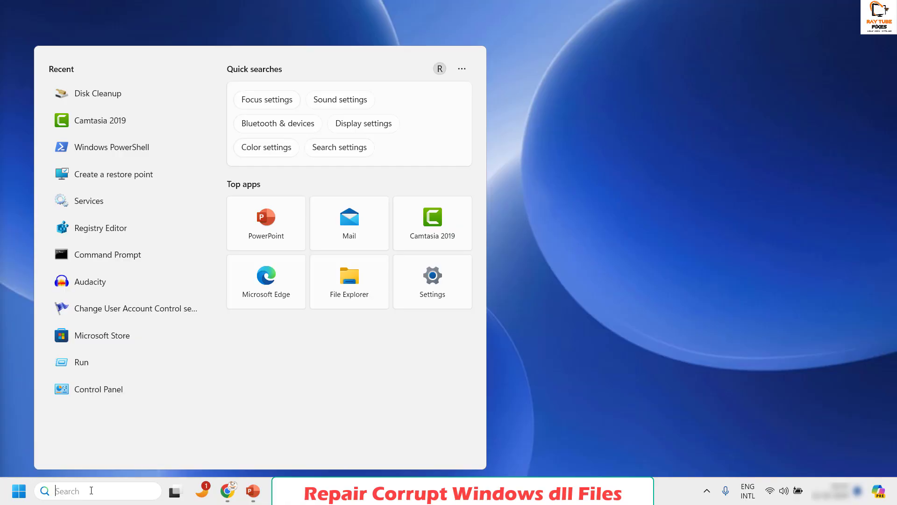
type("powers")
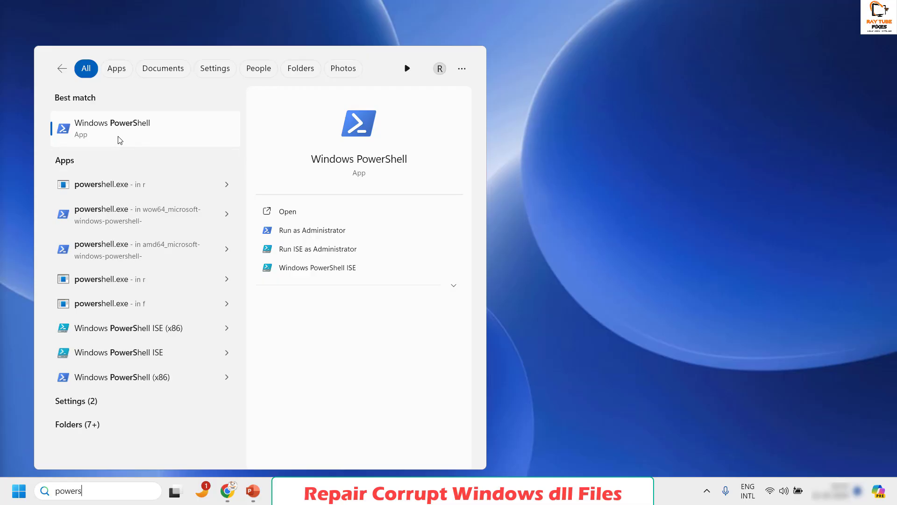
left_click(313, 226)
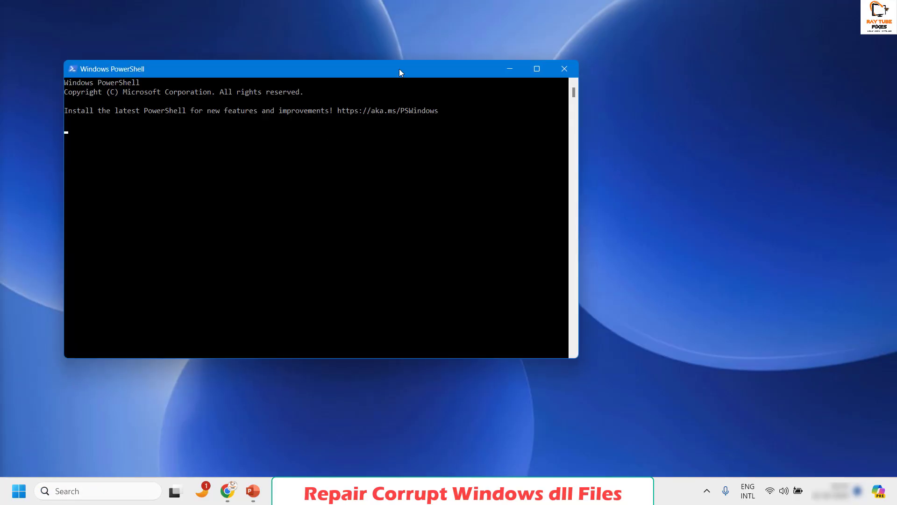
left_click_drag(399, 69, 636, 73)
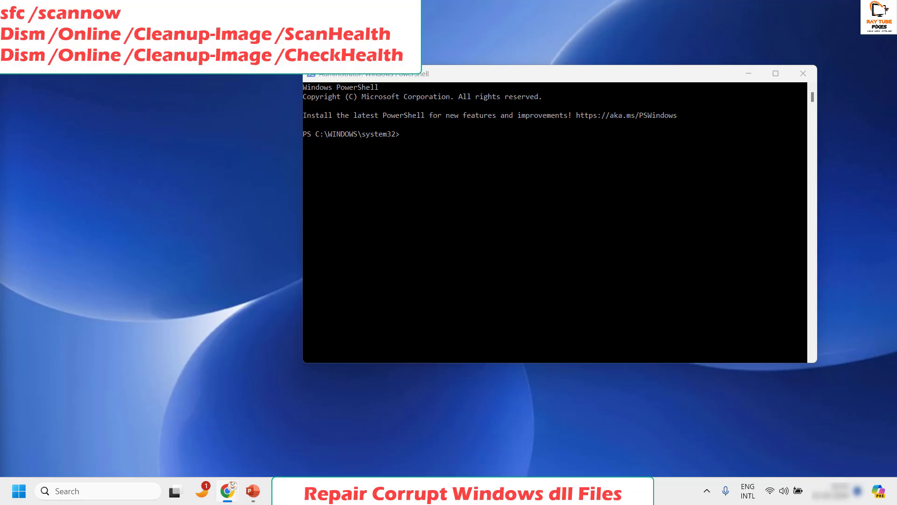
Paste the copied command sfc /scannow at the PowerShell prompt without running it
left_click(439, 74)
right_click(440, 75)
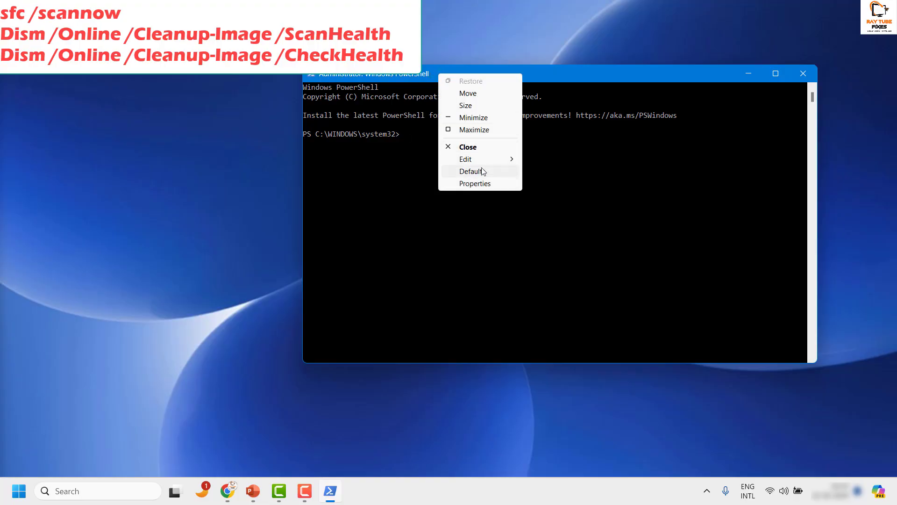
mouse_move(483, 165)
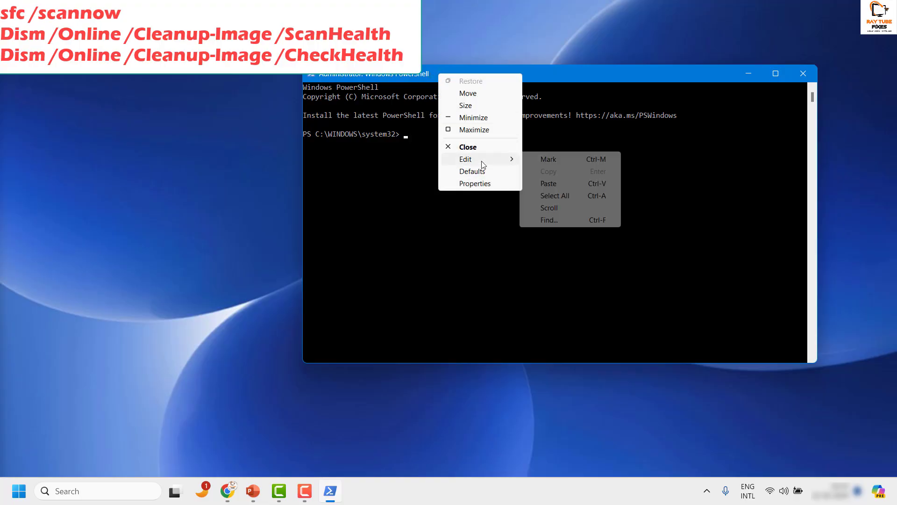
left_click(565, 185)
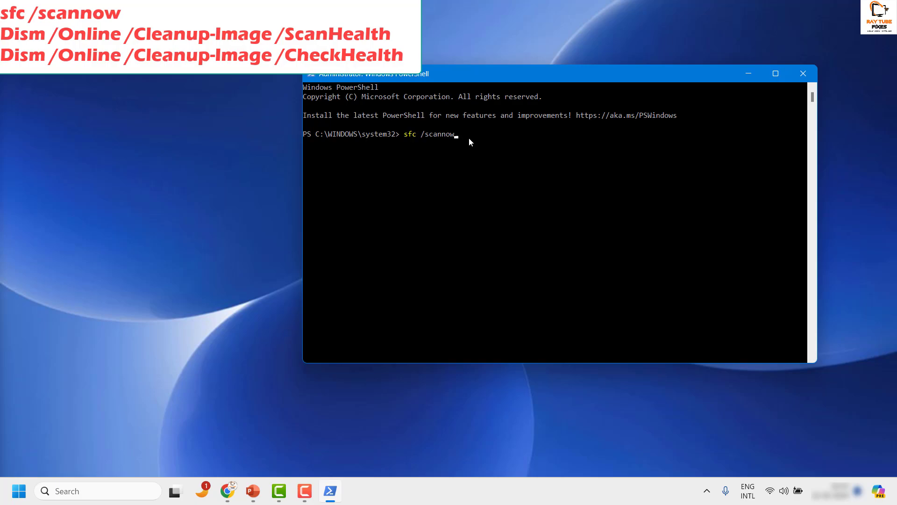
Erase the unexecuted sfc /scannow command from the prompt and shift the PowerShell window slightly
key("BackSpace")
key("BackSpace")
key("BackSpace")
key("BackSpace")
key("BackSpace")
key("BackSpace")
key("BackSpace")
key("BackSpace")
key("BackSpace")
key("BackSpace")
key("BackSpace")
left_click_drag(494, 76, 475, 80)
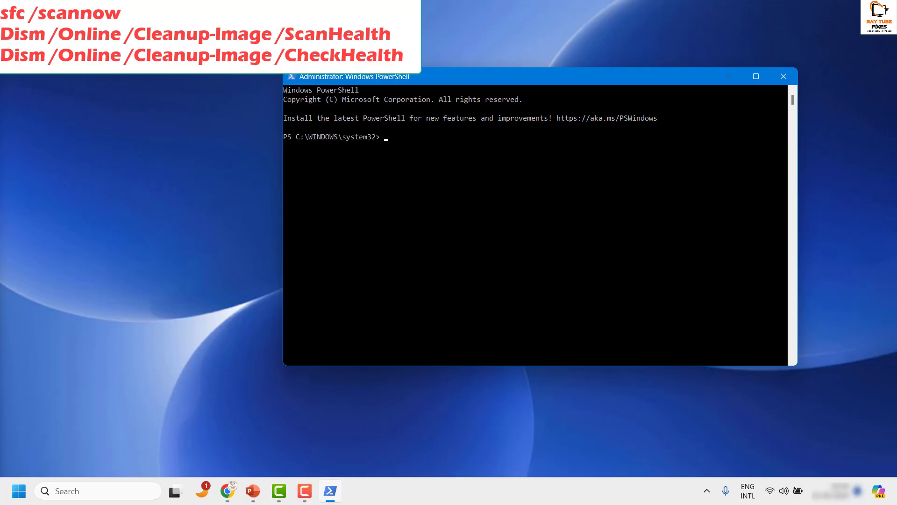
Enter the command Dism /Online /Cleanup-Image /ScanHealth at the PowerShell prompt without running it
key("alt+Tab")
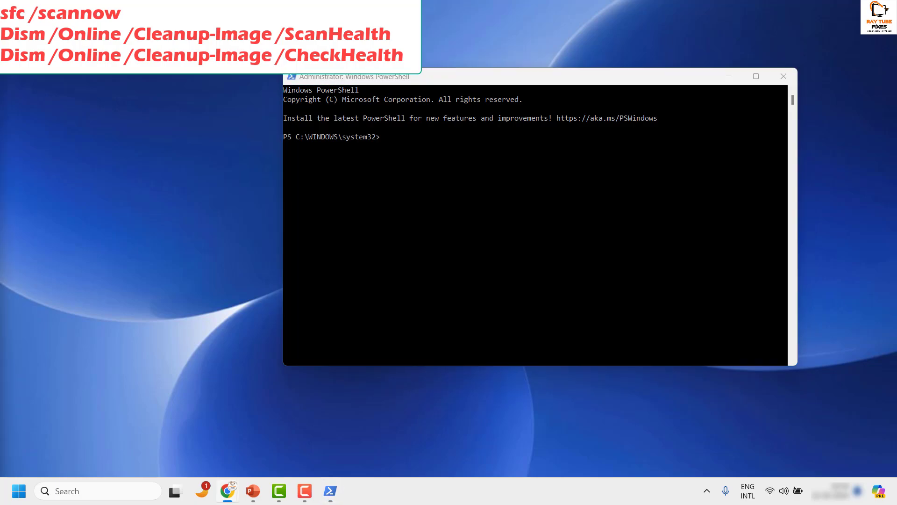
left_click(386, 136)
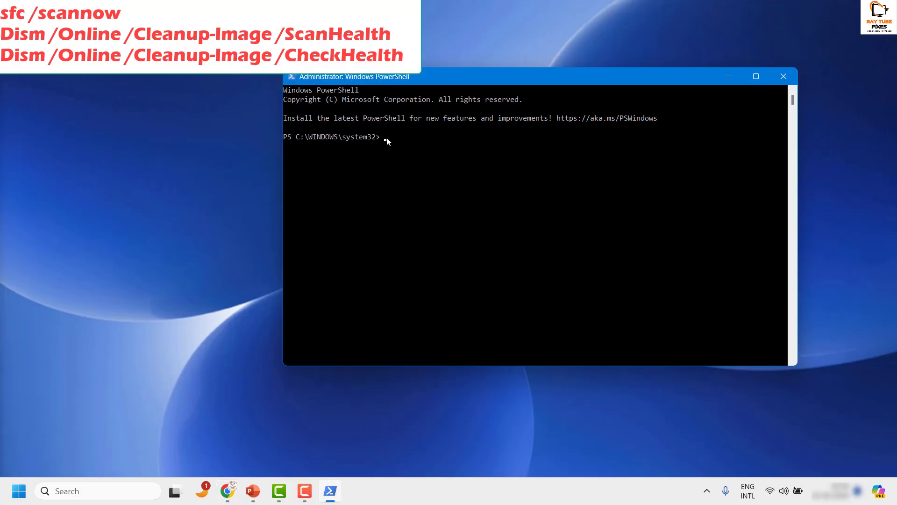
type("Dism /Online /Cleanup-Image /ScanHealth")
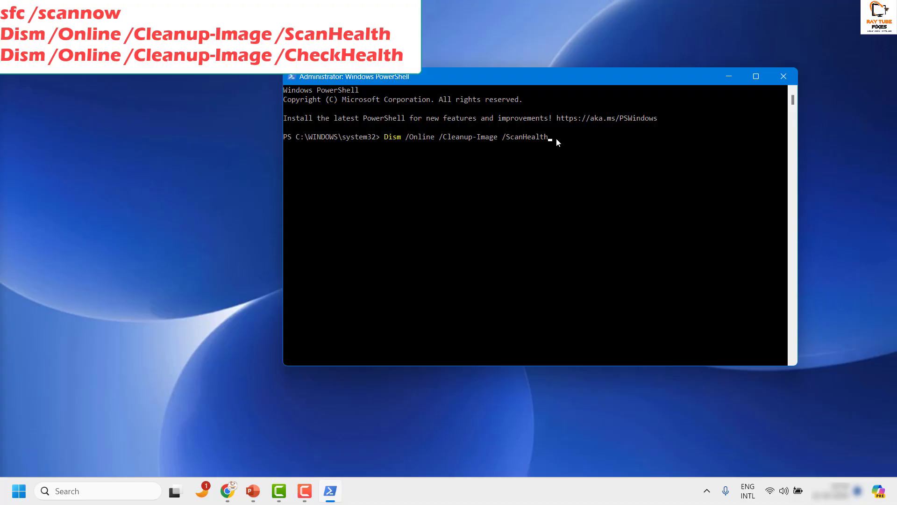
Erase the unexecuted Dism ScanHealth command from the PowerShell prompt
key("BackSpace")
key("BackSpace")
key("BackSpace")
key("BackSpace")
key("BackSpace")
key("BackSpace")
key("BackSpace")
key("BackSpace")
key("BackSpace")
key("BackSpace")
key("BackSpace")
key("BackSpace")
key("BackSpace")
key("BackSpace")
key("BackSpace")
key("BackSpace")
key("BackSpace")
key("BackSpace")
key("BackSpace")
key("BackSpace")
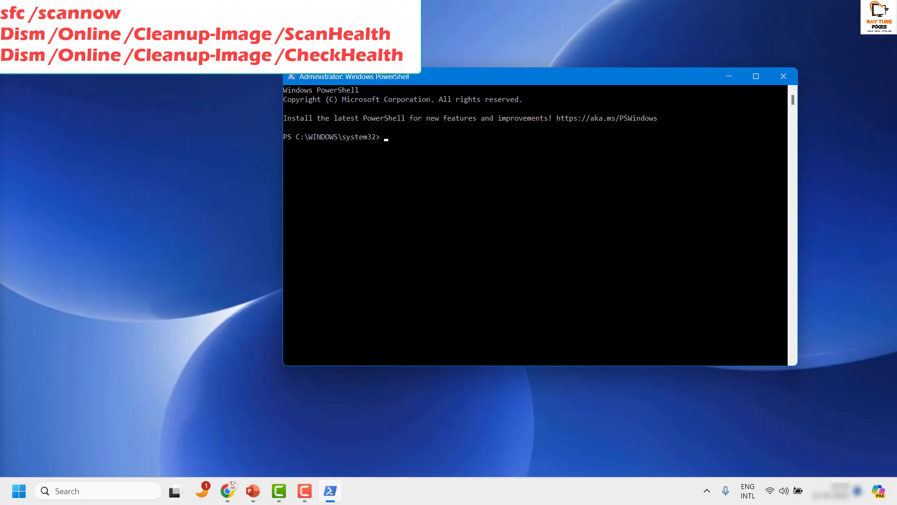
Paste the copied command Dism /Online /Cleanup-Image /CheckHealth at the PowerShell prompt without running it
key("alt+Tab")
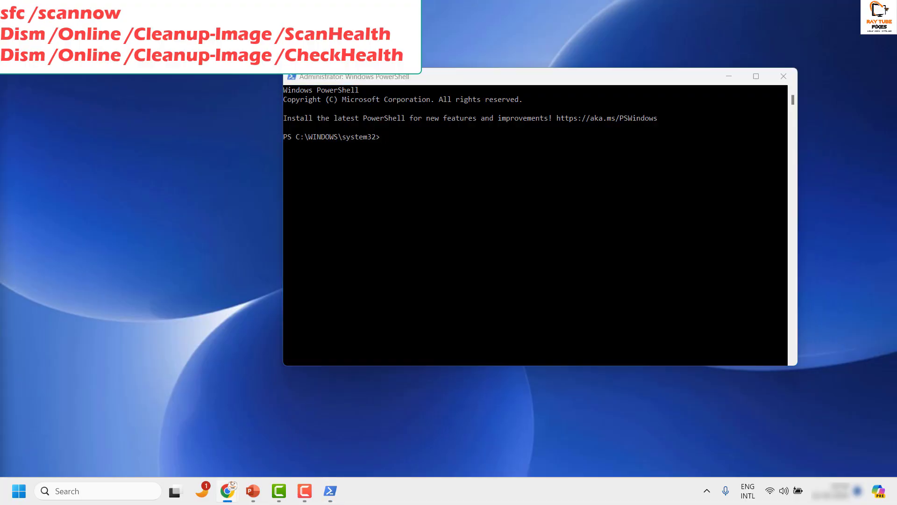
left_click(390, 135)
right_click(391, 136)
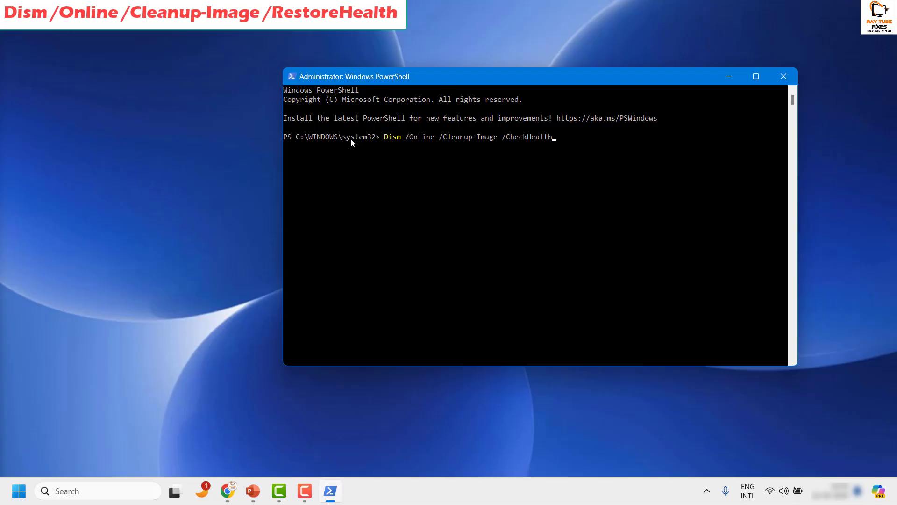
Erase the unexecuted Dism CheckHealth command from the PowerShell prompt
key("BackSpace")
key("BackSpace")
key("BackSpace")
key("BackSpace")
key("BackSpace")
key("BackSpace")
key("BackSpace")
key("BackSpace")
key("BackSpace")
key("BackSpace")
key("BackSpace")
key("BackSpace")
key("BackSpace")
key("BackSpace")
key("BackSpace")
key("BackSpace")
key("BackSpace")
key("BackSpace")
key("BackSpace")
key("BackSpace")
key("BackSpace")
key("BackSpace")
key("BackSpace")
key("BackSpace")
key("BackSpace")
key("BackSpace")
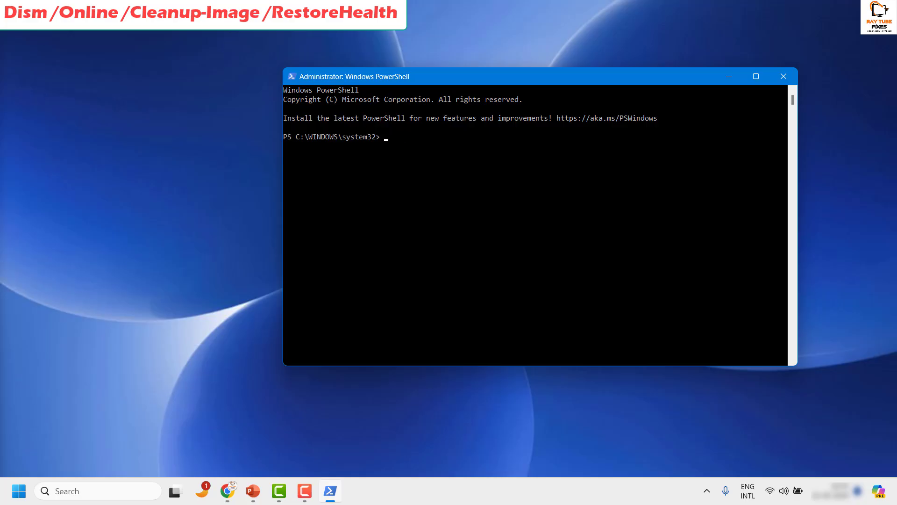
Enter the command Dism /Online /Cleanup-Image /RestoreHealth at the PowerShell prompt and close the PowerShell window
key("alt+Tab")
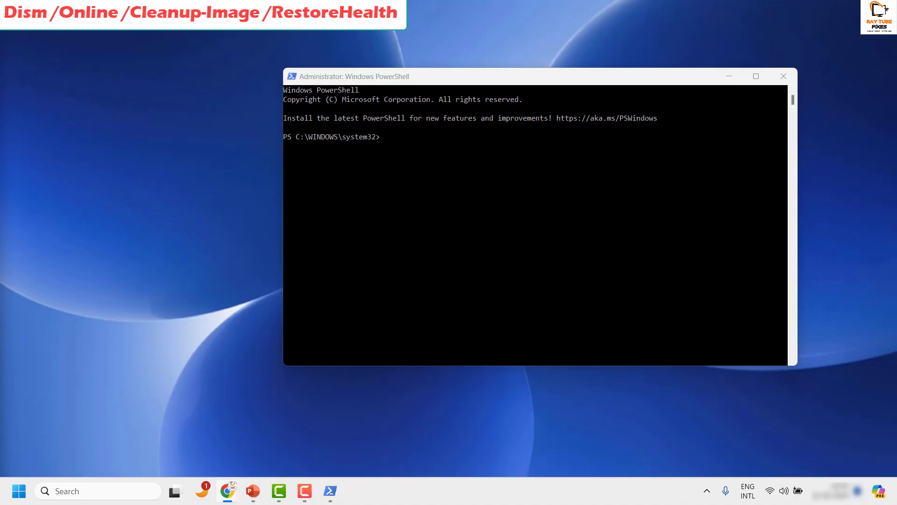
left_click(396, 145)
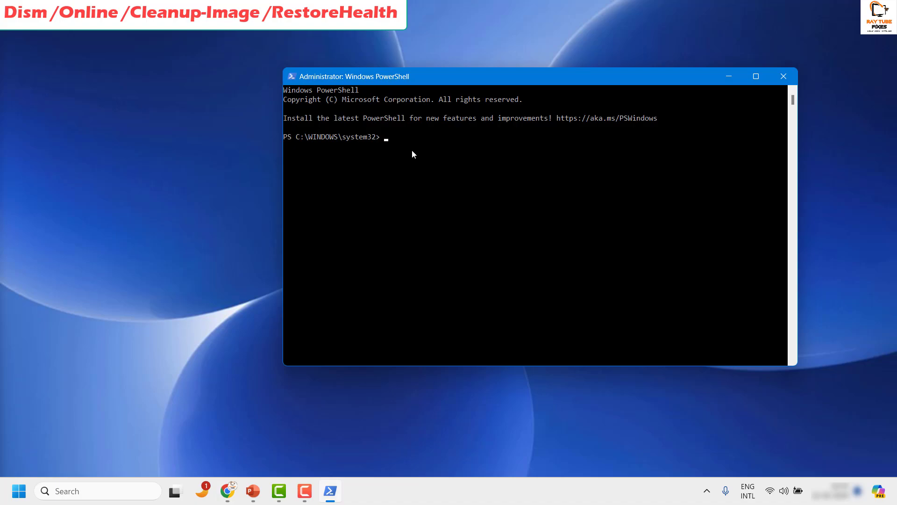
type("Dism /Online /Cleanup-Image /RestoreHealth")
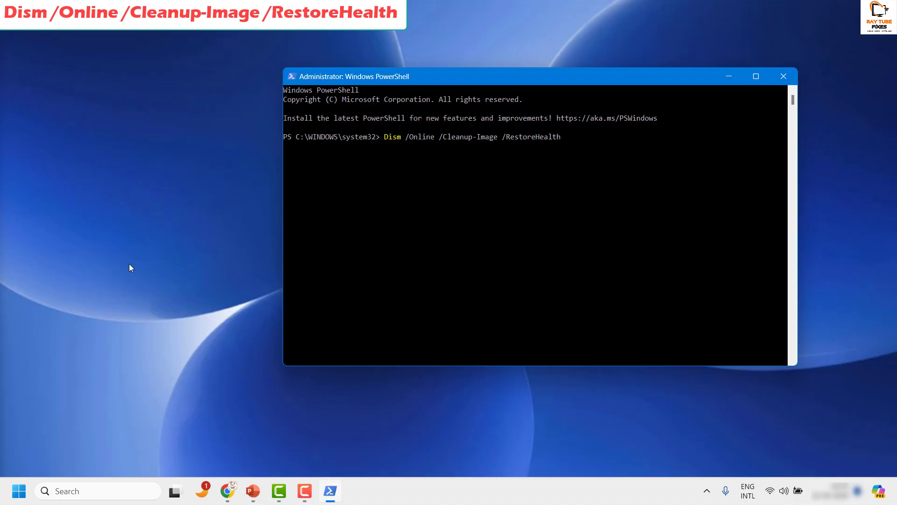
left_click(782, 77)
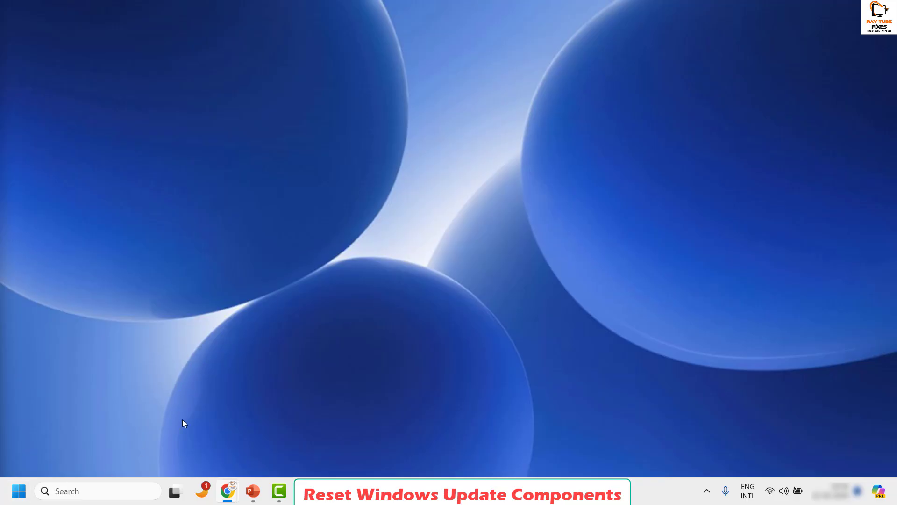
Search Windows for the Run app and use it to launch services.msc
left_click(53, 491)
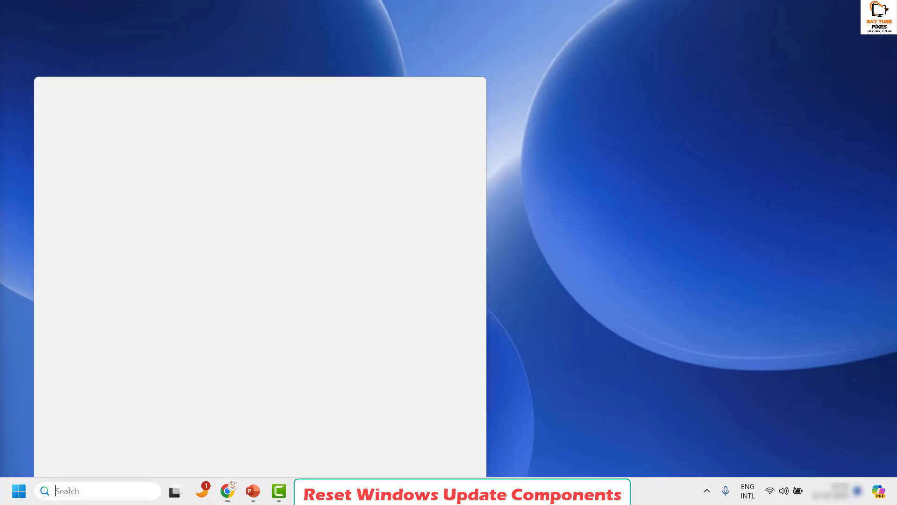
left_click(89, 363)
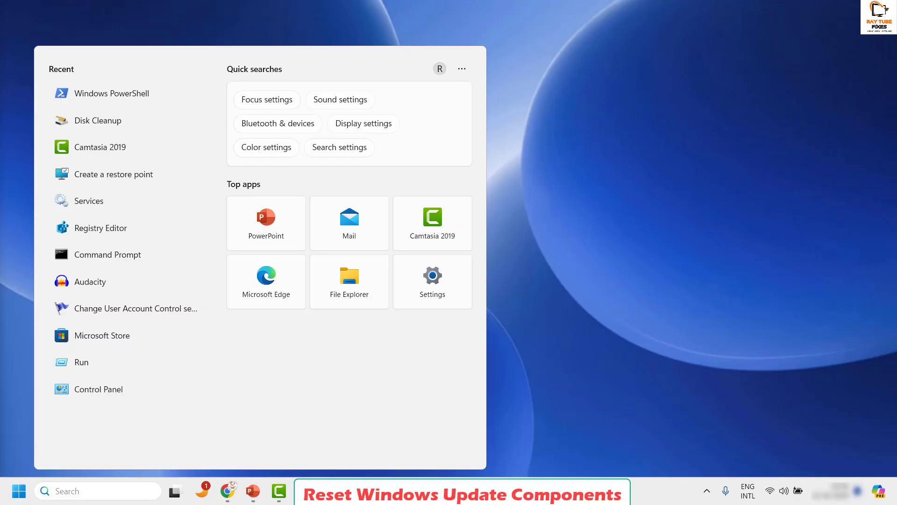
type("run")
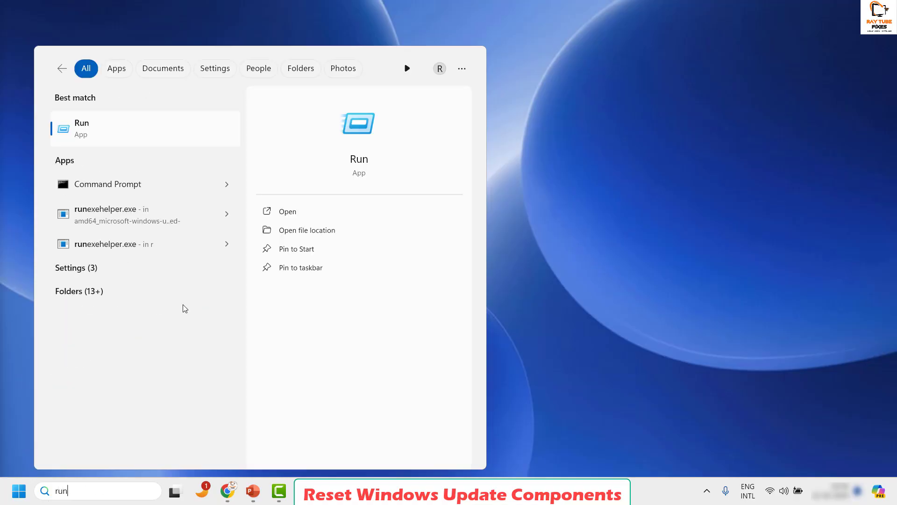
left_click(101, 131)
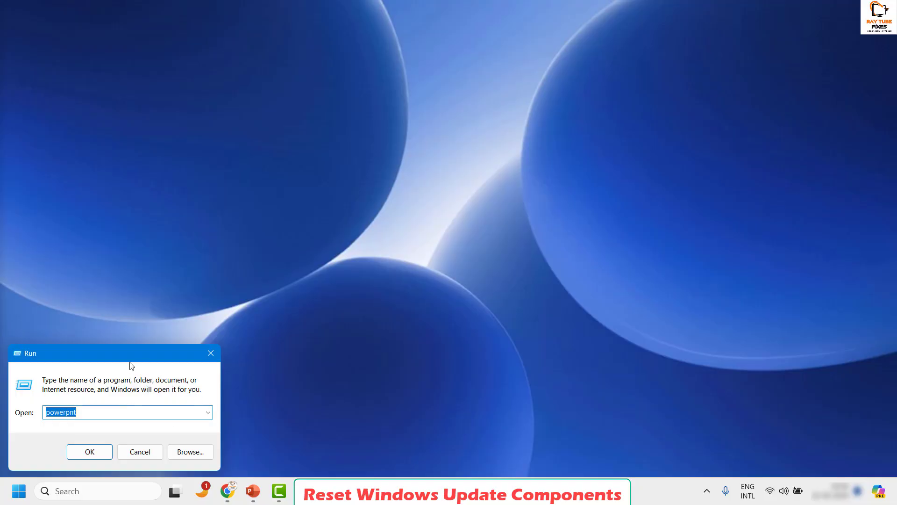
type("s")
key("BackSpace")
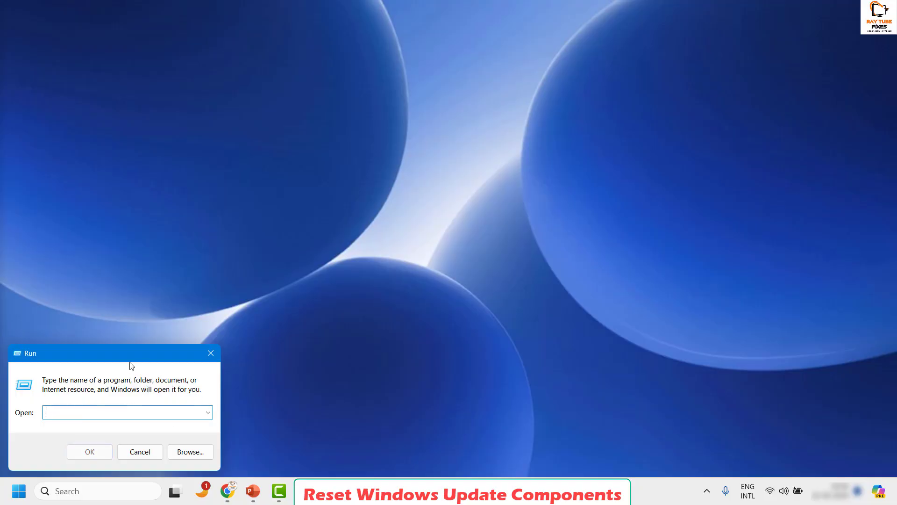
type("services")
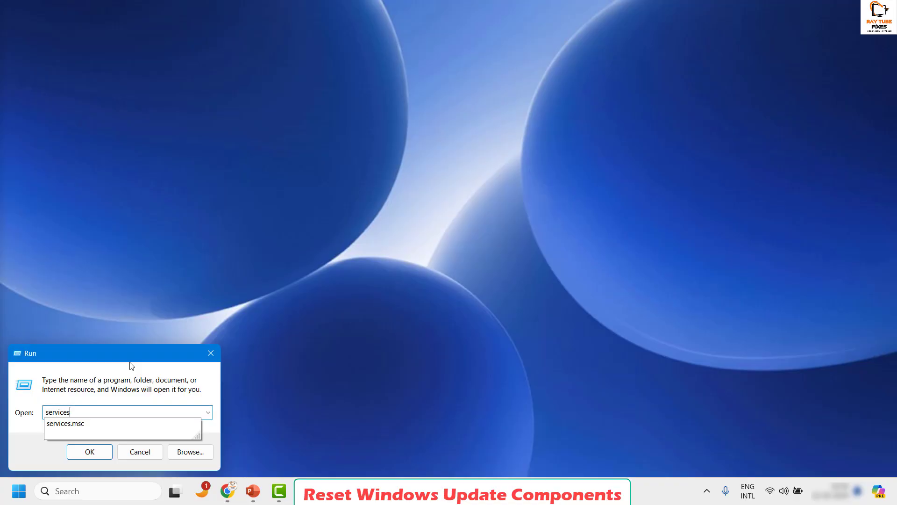
key("Down")
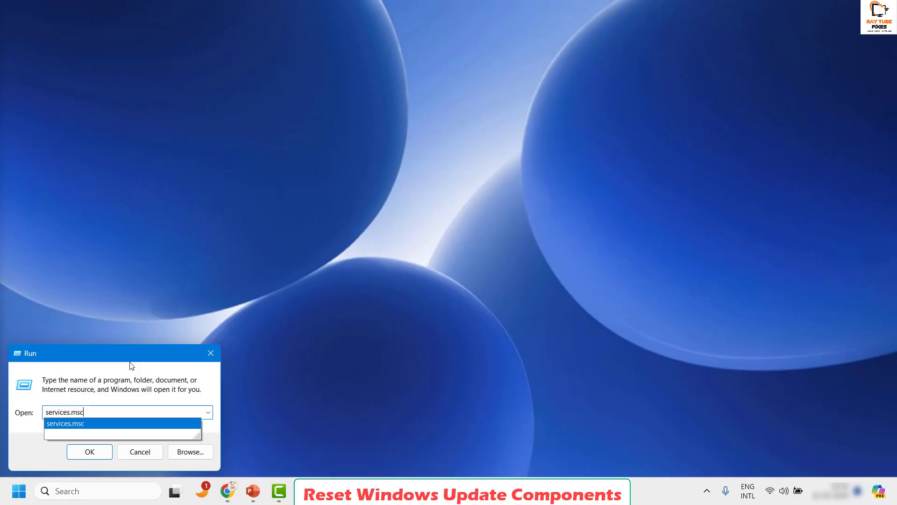
left_click(86, 451)
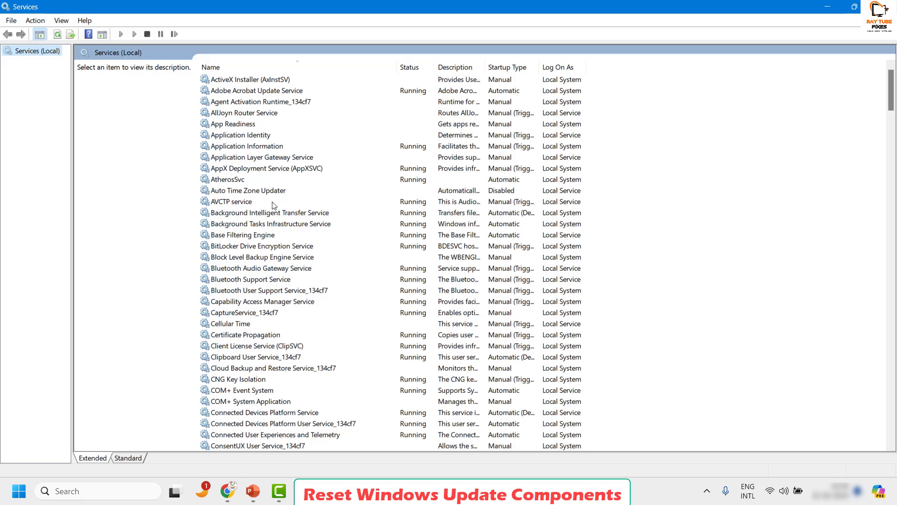
Find the Windows Update service in the list, stop it from its properties and confirm the dialog
left_click(249, 280)
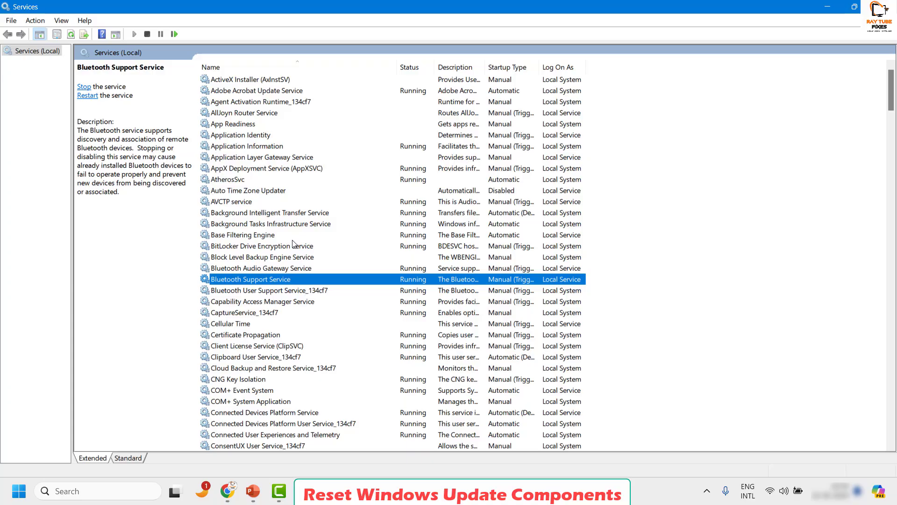
left_click(257, 272)
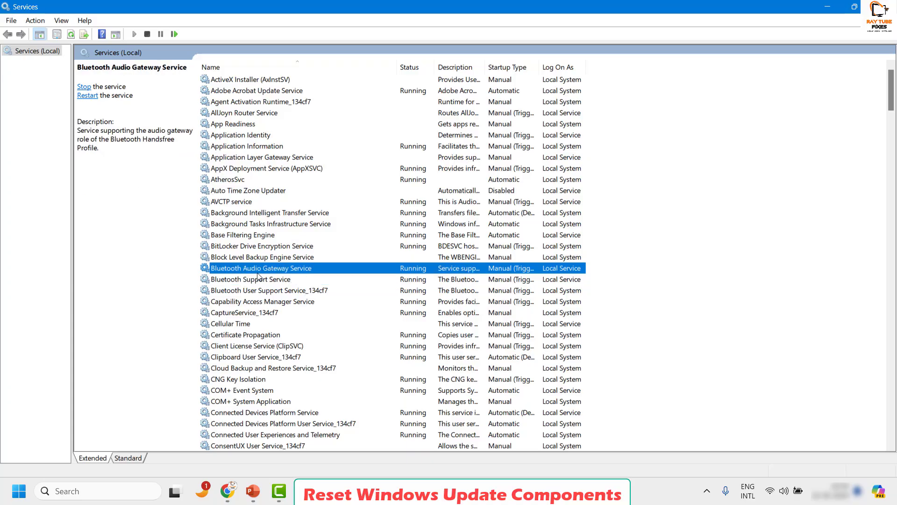
type("win")
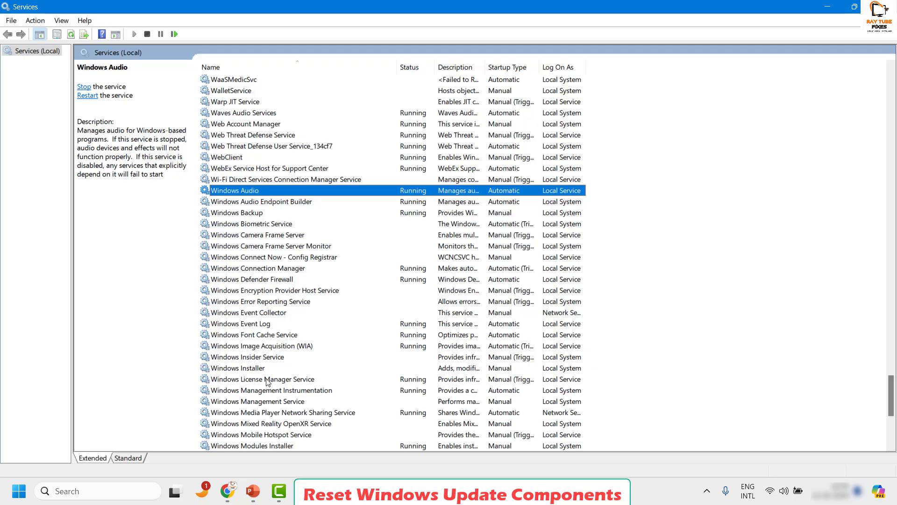
scroll(265, 386, "down", 2)
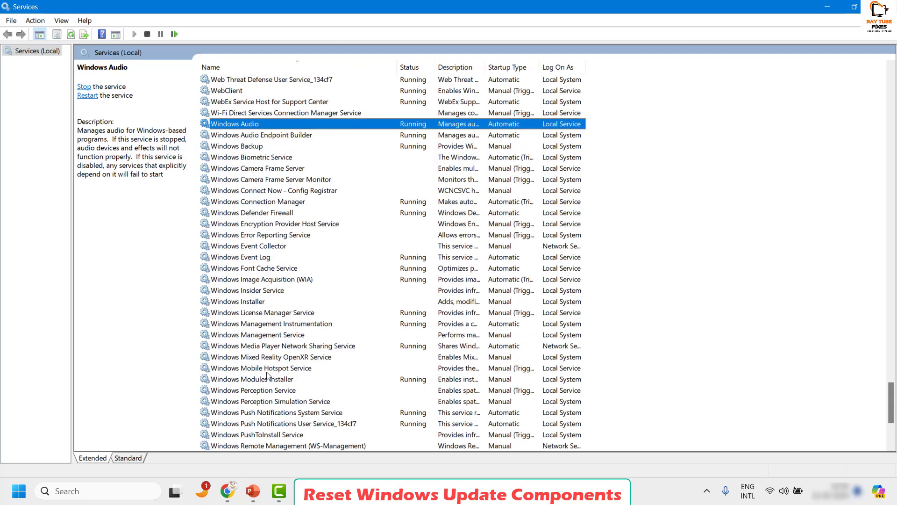
scroll(267, 375, "down", 2)
scroll(320, 392, "down", 1)
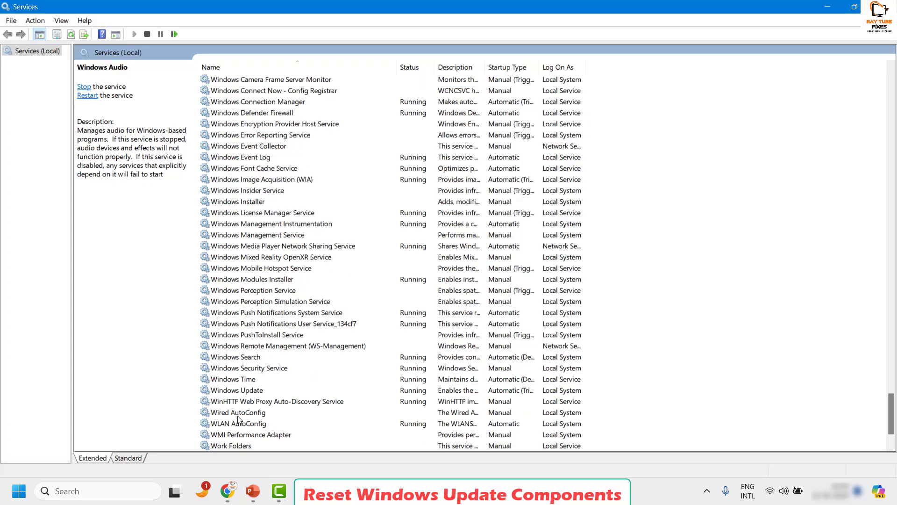
left_click(257, 391)
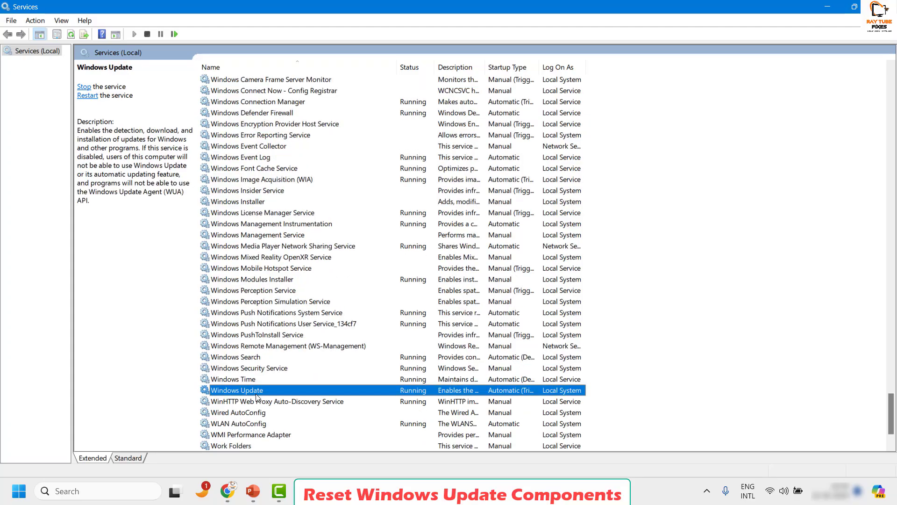
right_click(364, 390)
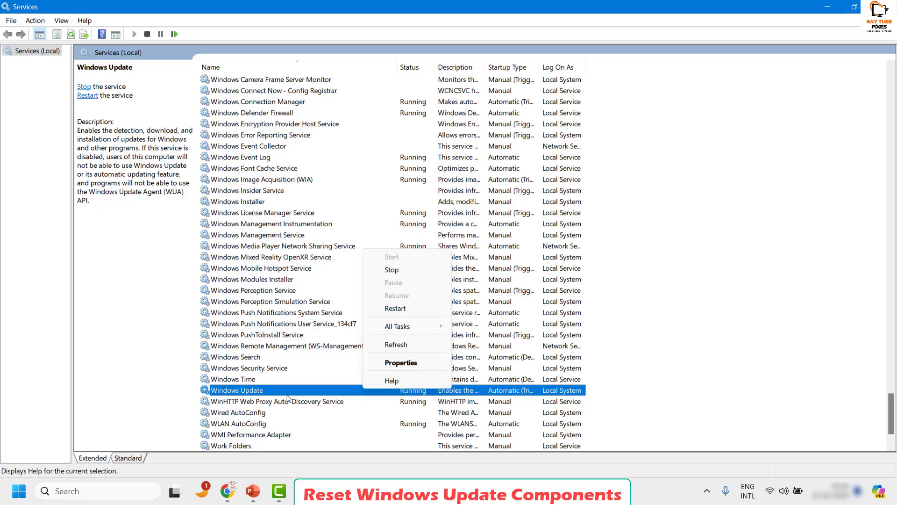
left_click(401, 363)
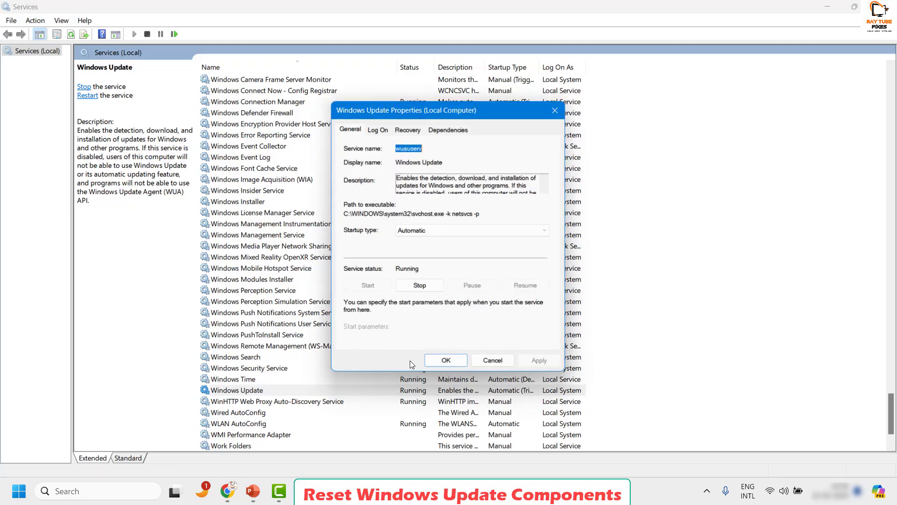
left_click(421, 287)
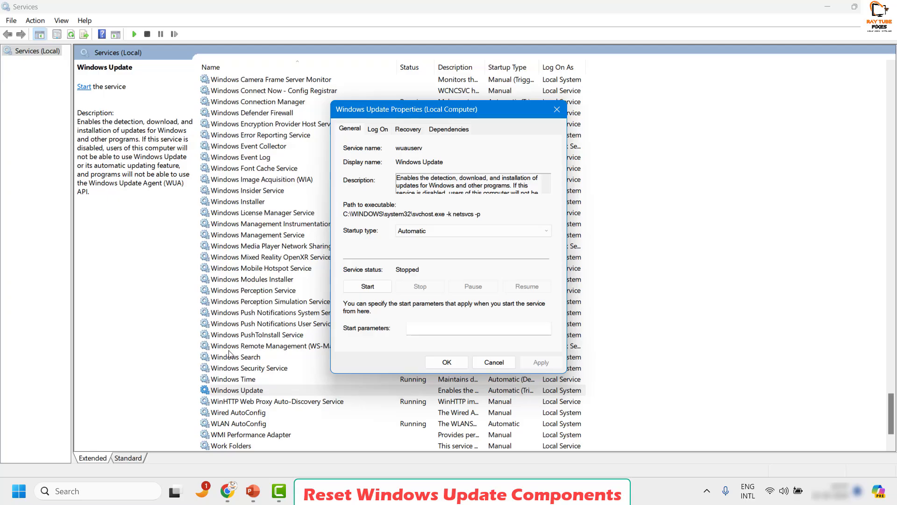
left_click(427, 364)
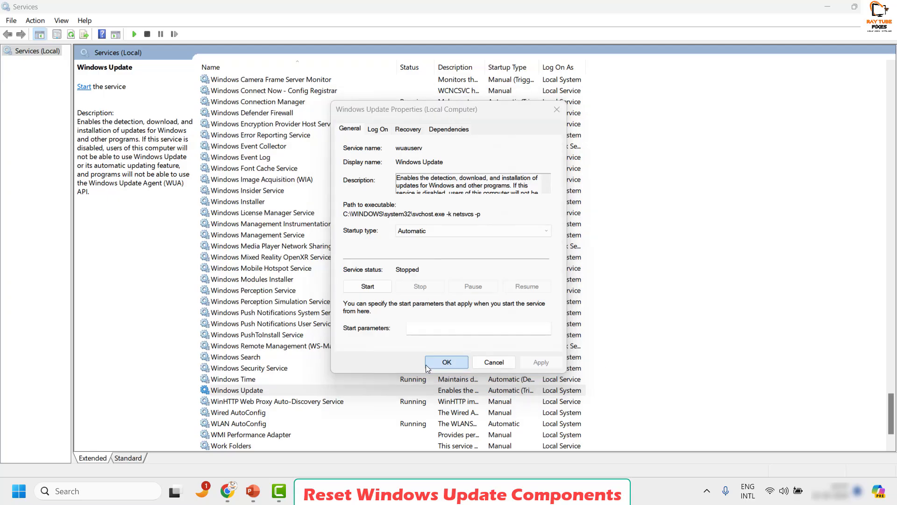
Locate the Background Intelligent Transfer Service in the services list and stop it
left_click(252, 347)
key("b")
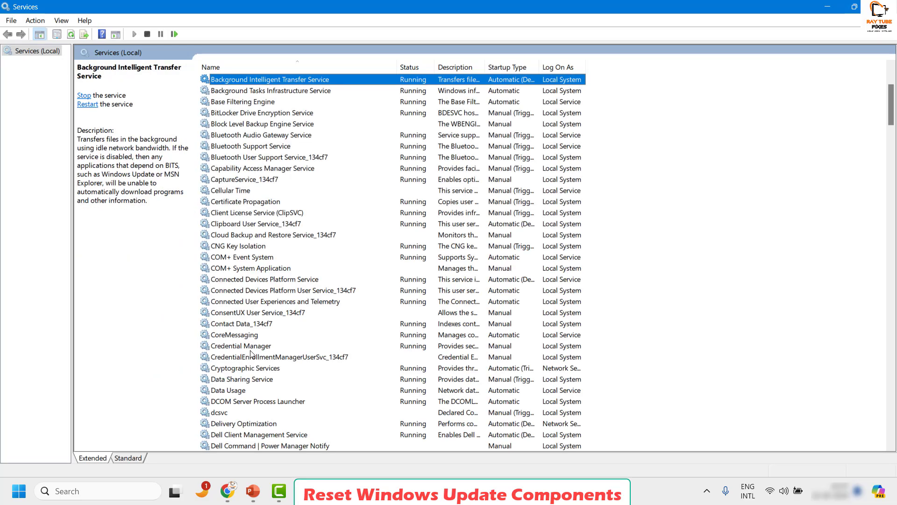
right_click(306, 84)
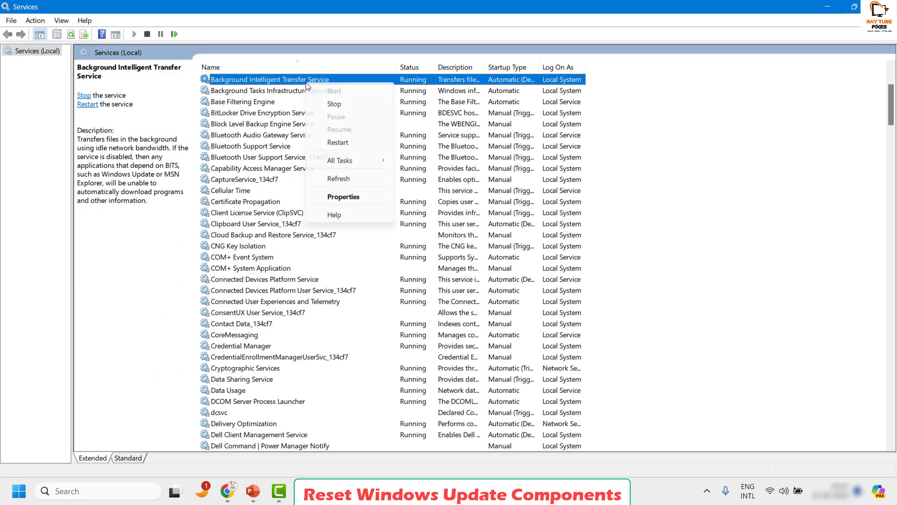
left_click(348, 105)
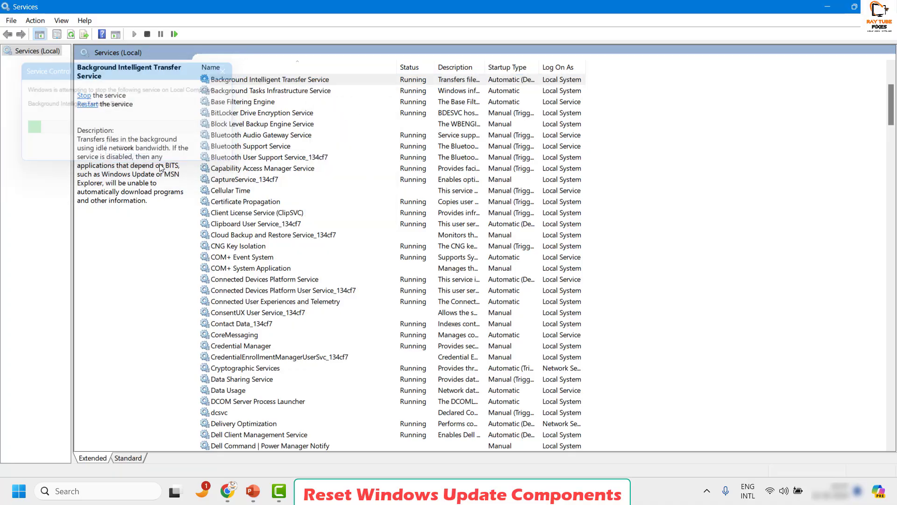
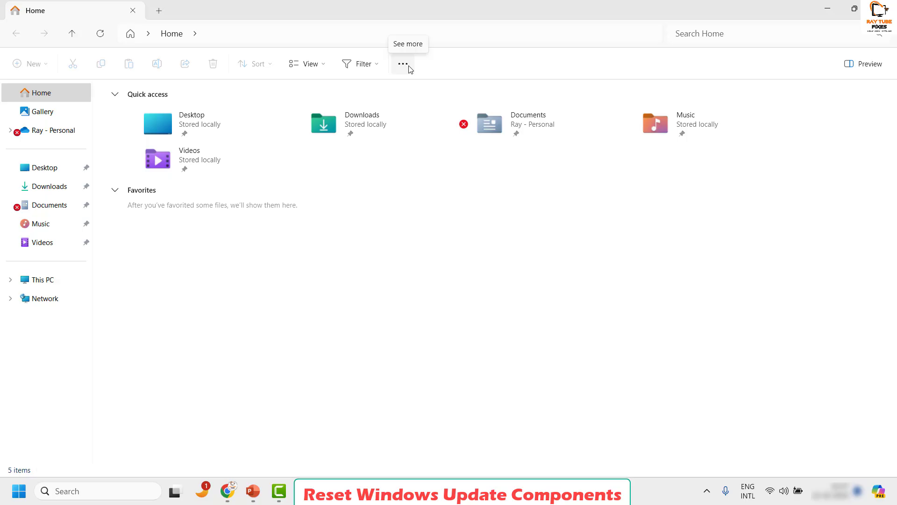
Check the view settings in Folder Options for showing hidden files, folders and drives, and confirm the dialog
left_click(403, 64)
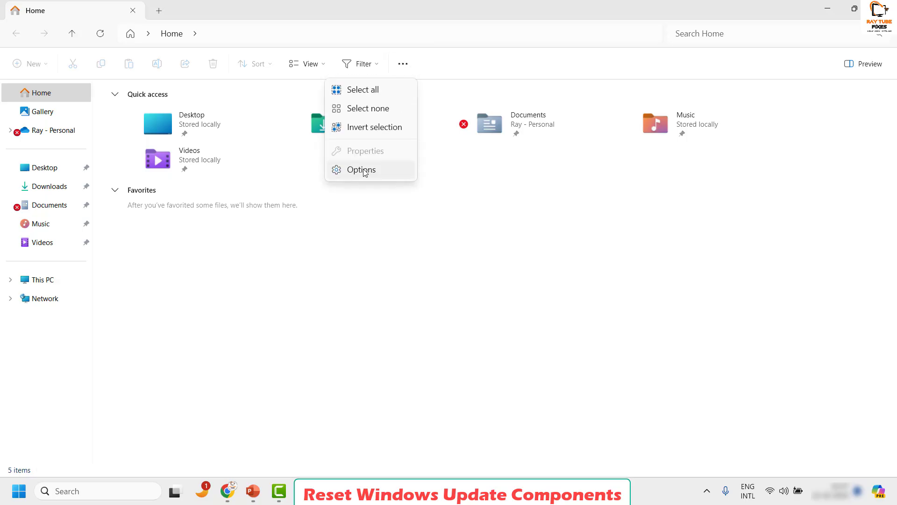
left_click(364, 169)
left_click(63, 122)
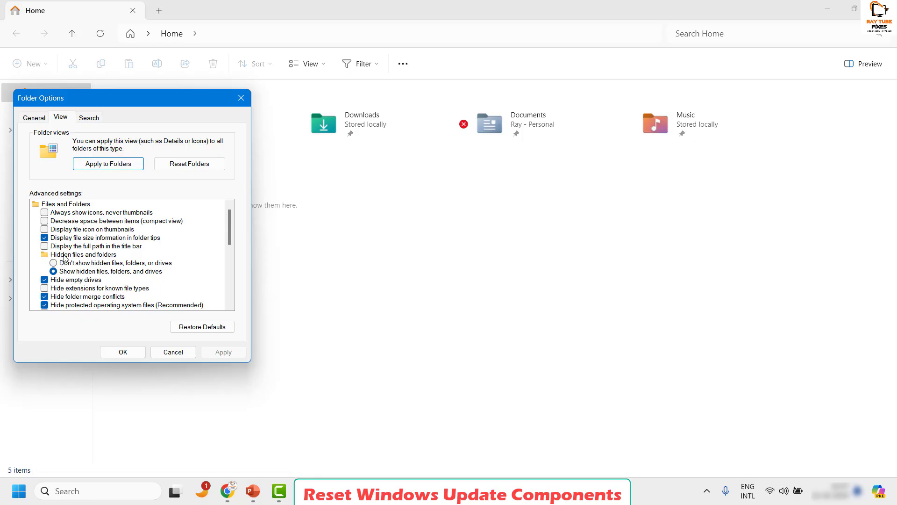
left_click(123, 351)
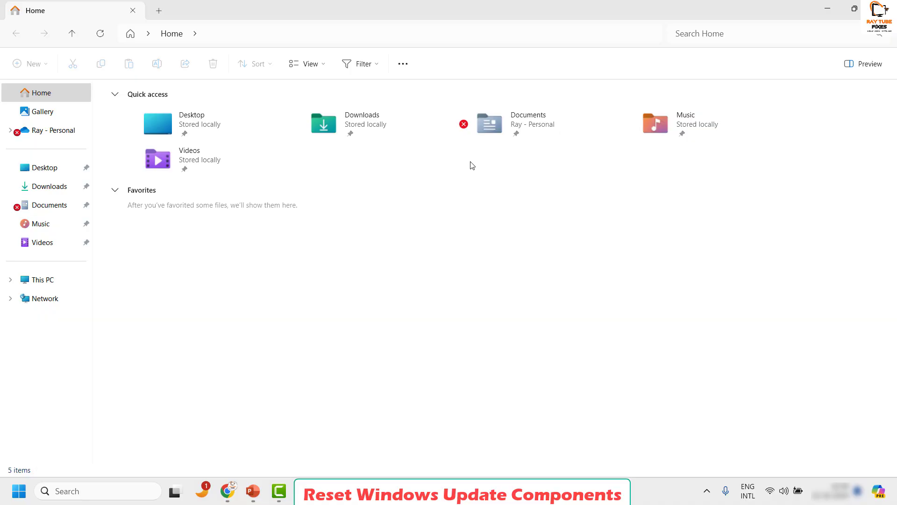
Go to the OS (C:) drive under This PC and open its Windows folder
left_click(36, 282)
double_click(166, 116)
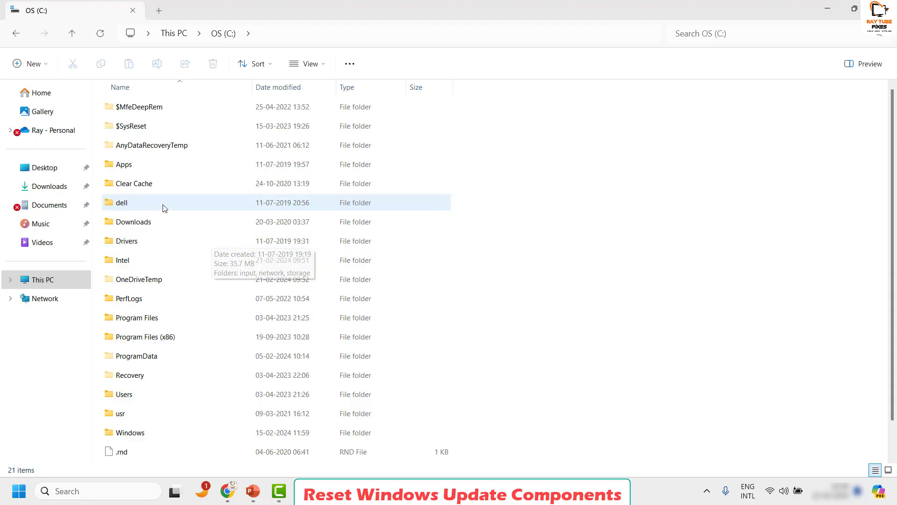
left_click(139, 228)
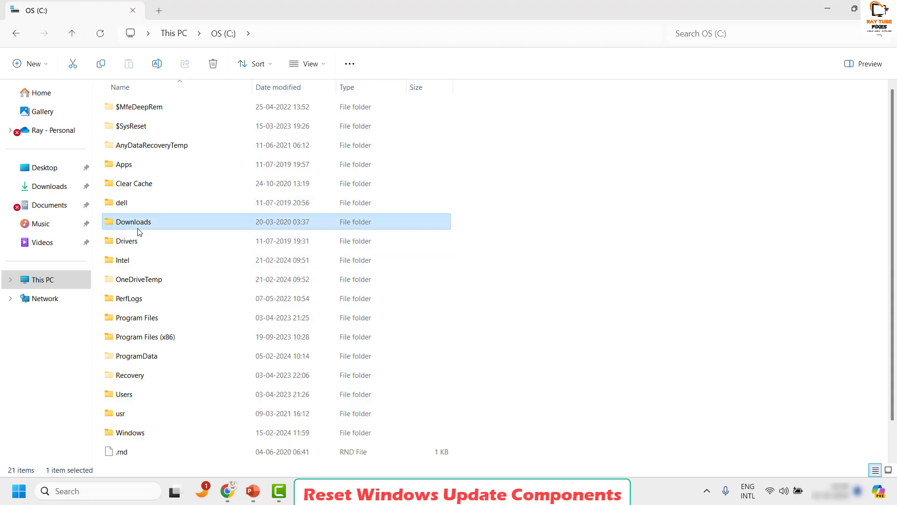
key("w")
key("Return")
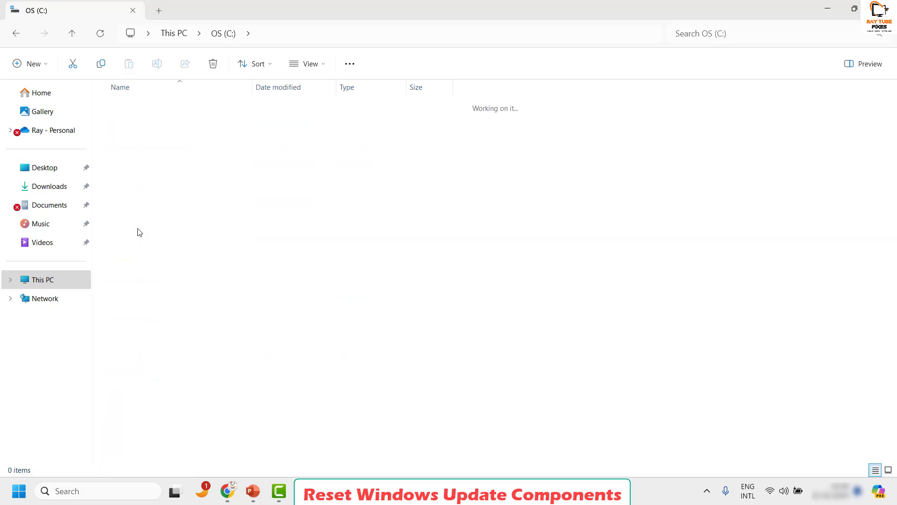
Locate and select the SoftwareDistribution folder inside the Windows folder, view its available actions and dismiss them
left_click(172, 286)
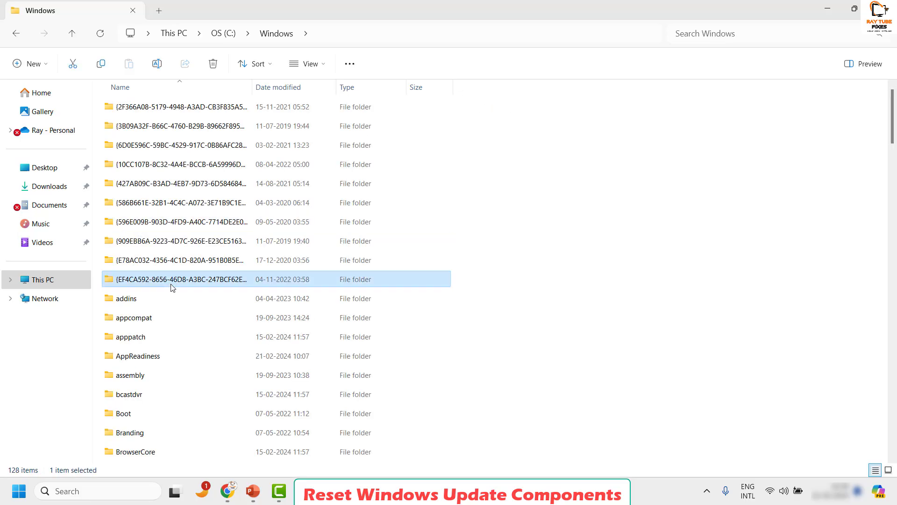
key("s")
key("o")
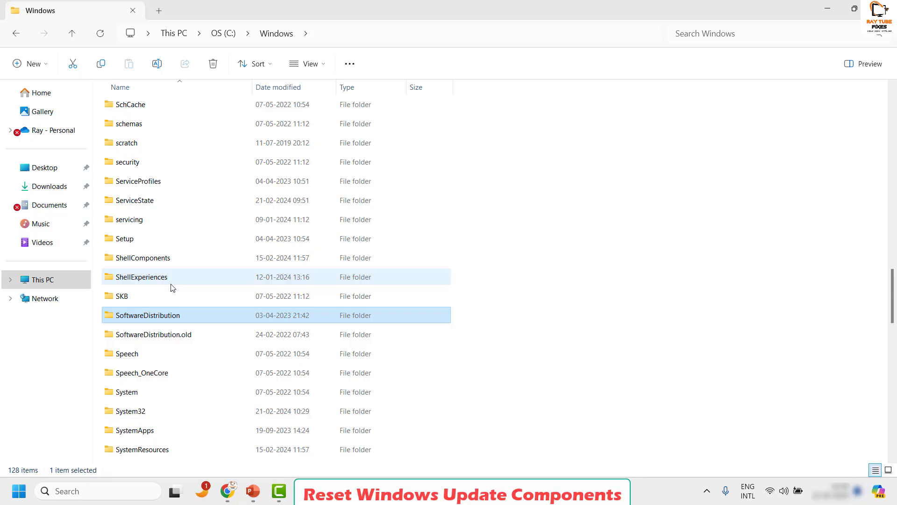
right_click(159, 320)
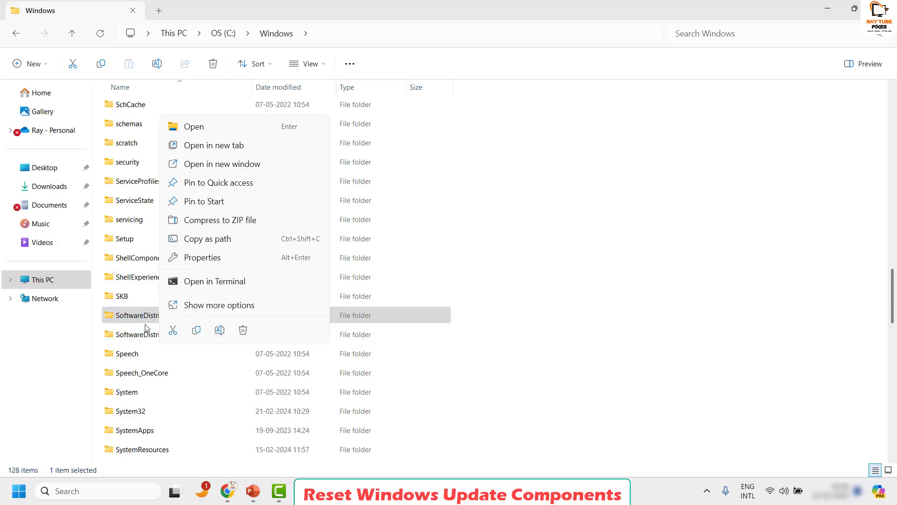
key("Escape")
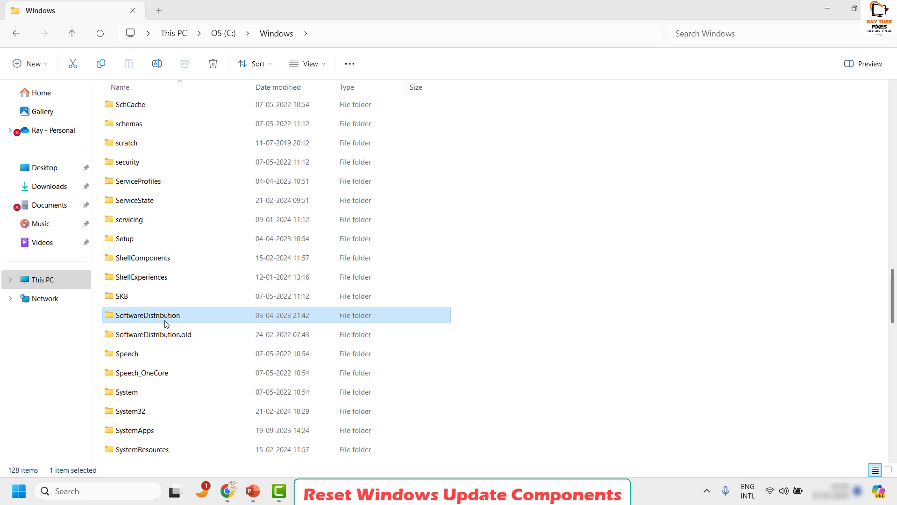
mouse_move(165, 323)
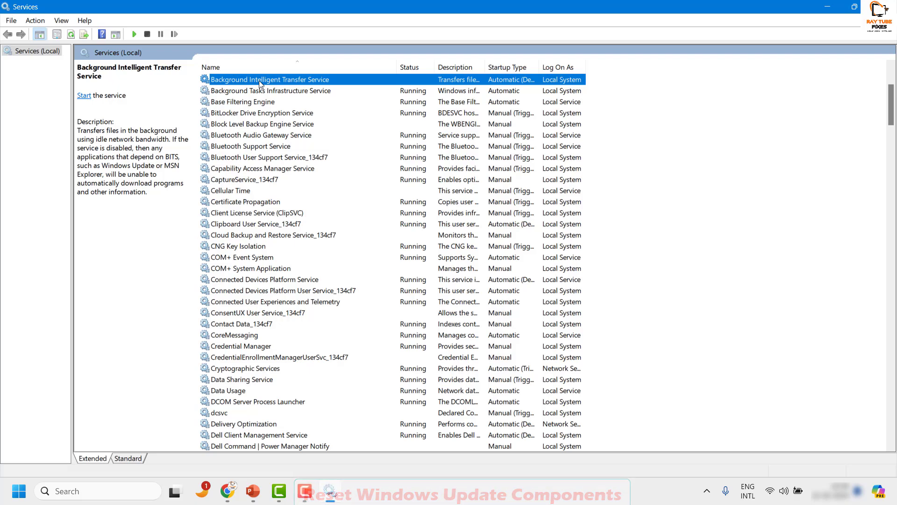
Start the Background Intelligent Transfer Service from its properties and confirm the dialog
right_click(379, 84)
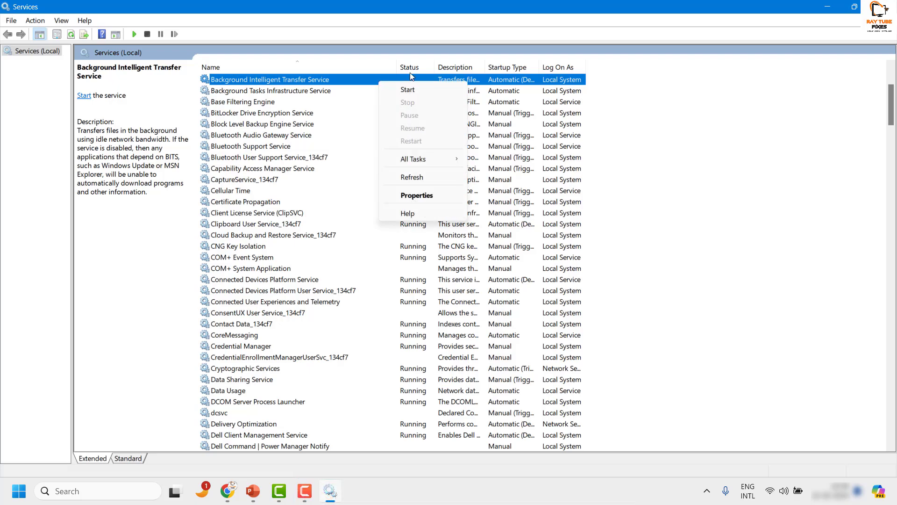
left_click(417, 195)
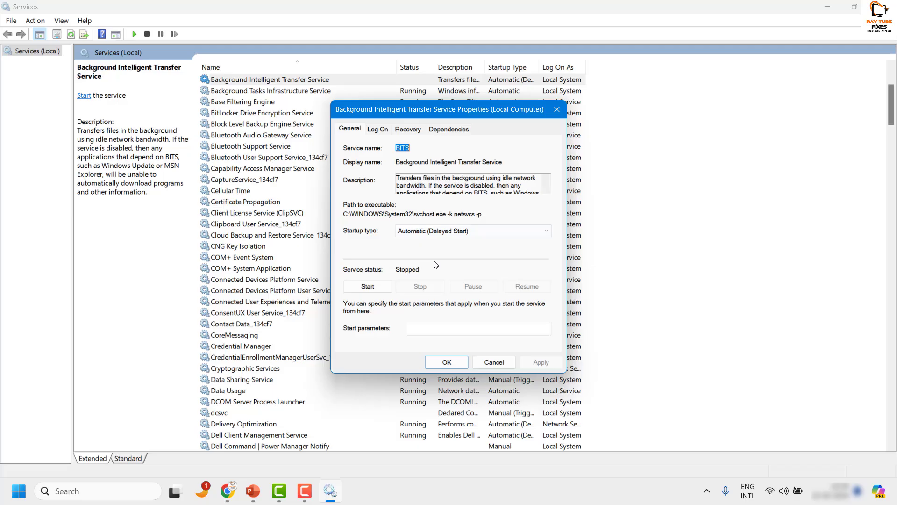
left_click(366, 286)
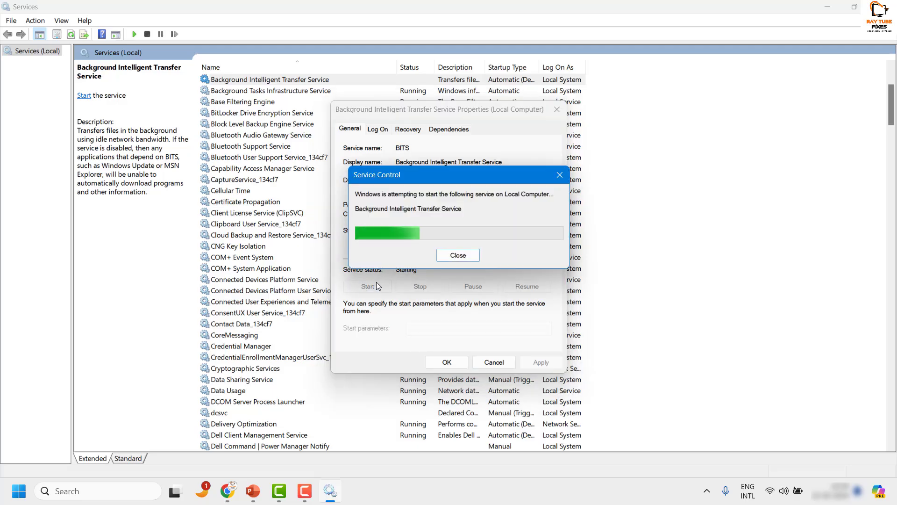
left_click(447, 367)
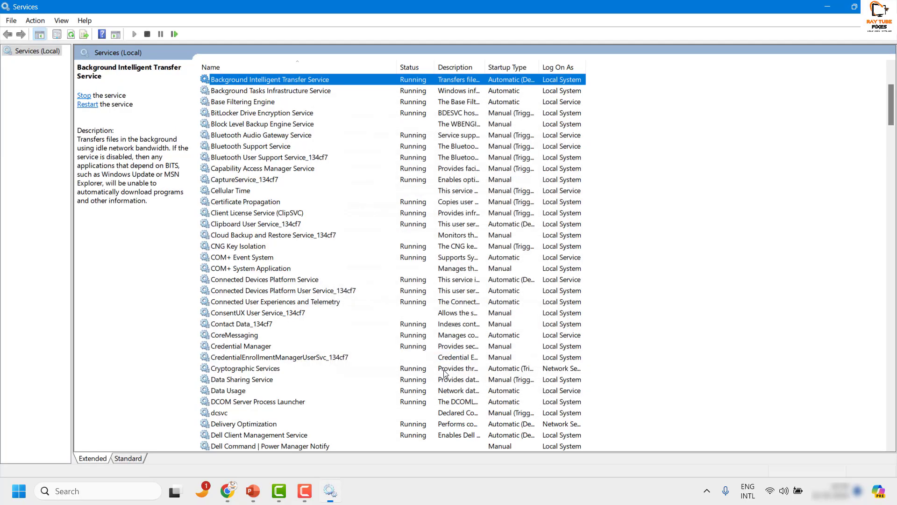
Find the Windows Update service in the services list, start it from its properties and confirm the dialog
left_click(252, 339)
type("win")
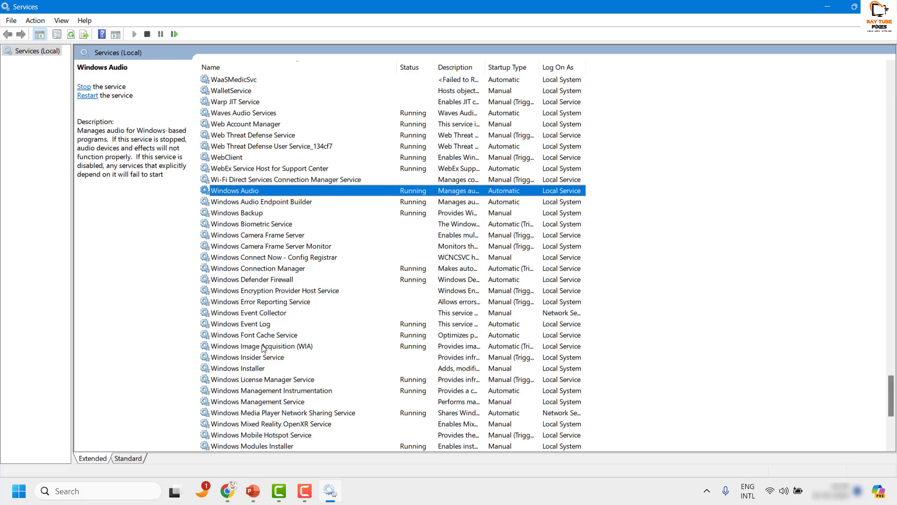
scroll(255, 338, "down", 5)
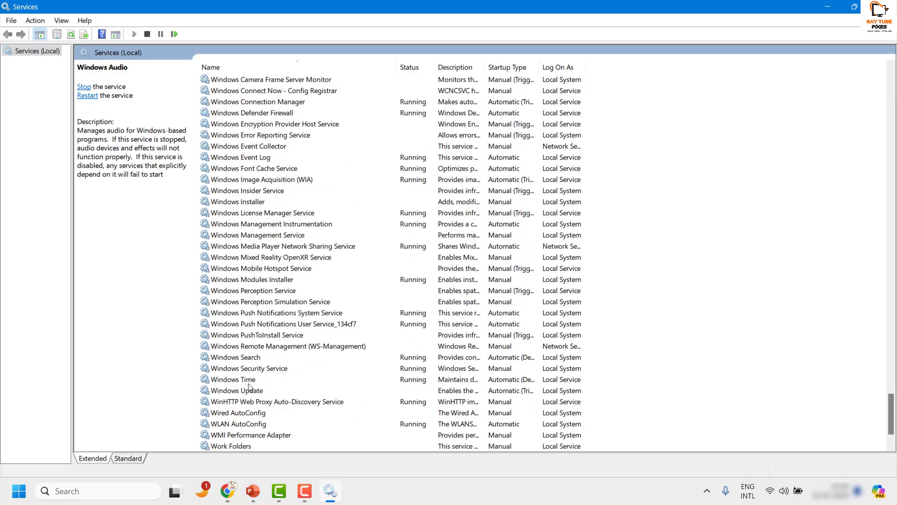
left_click(246, 391)
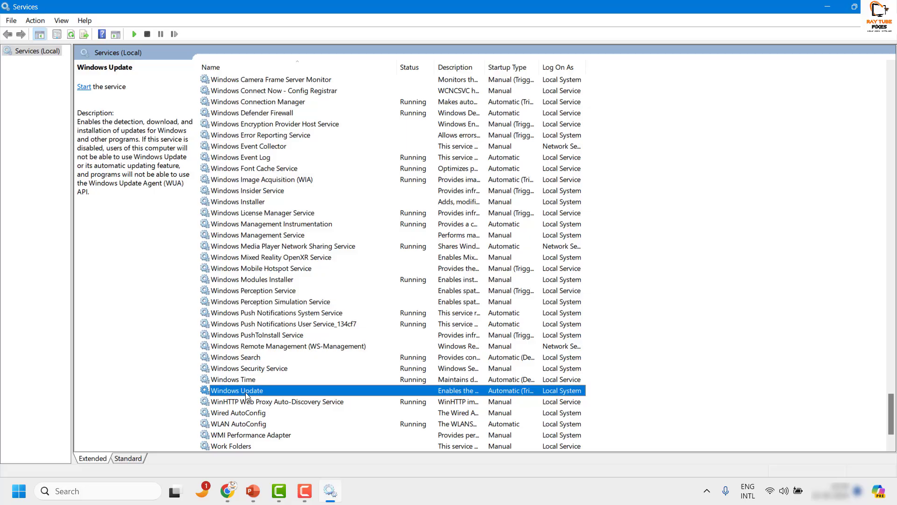
right_click(334, 392)
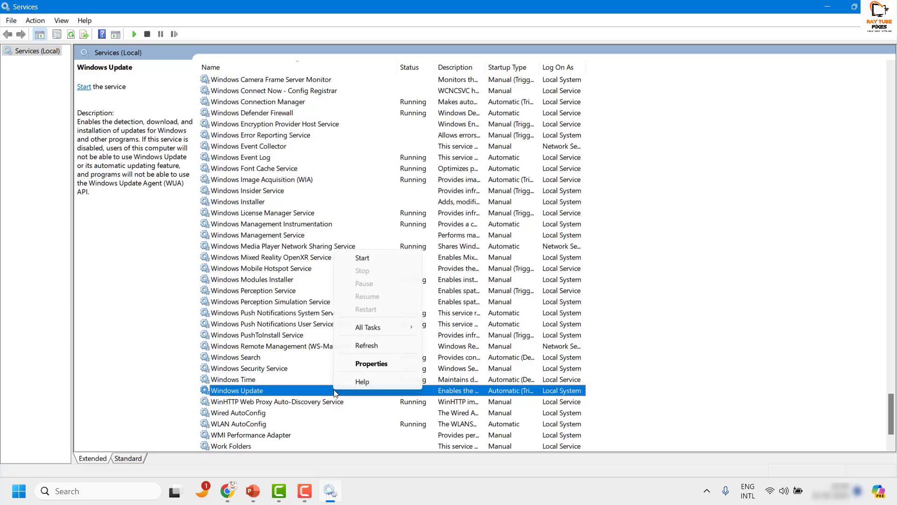
left_click(373, 364)
left_click(372, 284)
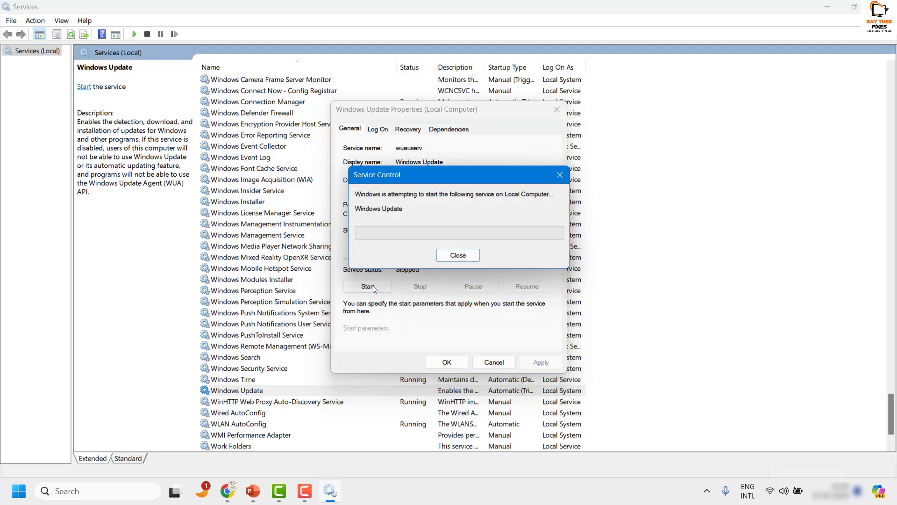
left_click(451, 363)
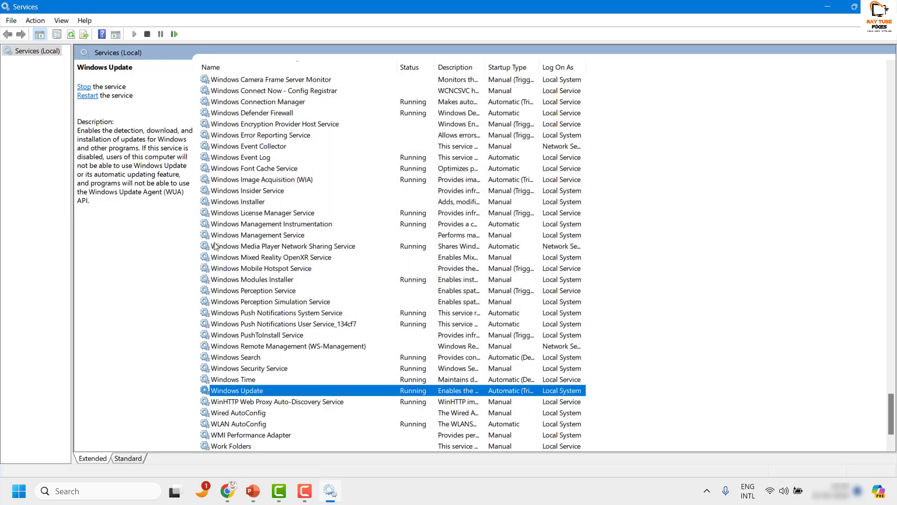
Start the Windows Installer service from its properties, confirm the dialog and close the Services window
left_click(241, 203)
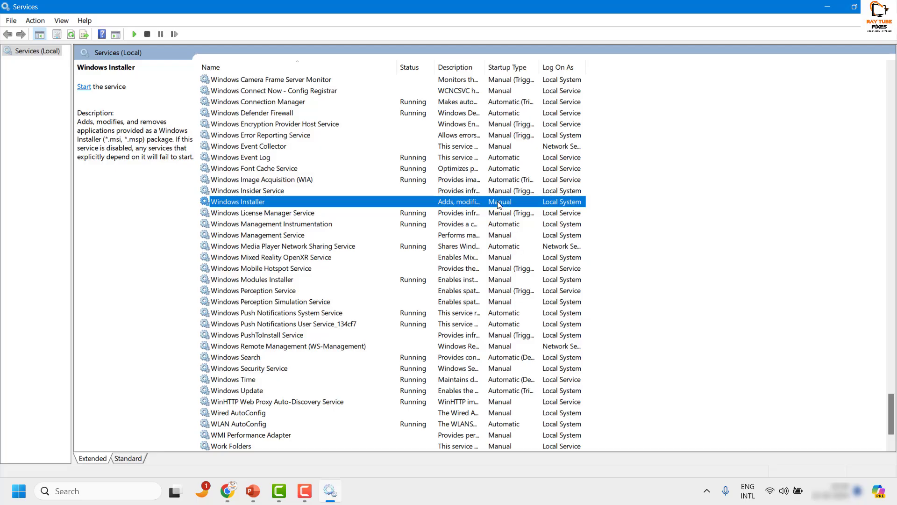
right_click(299, 204)
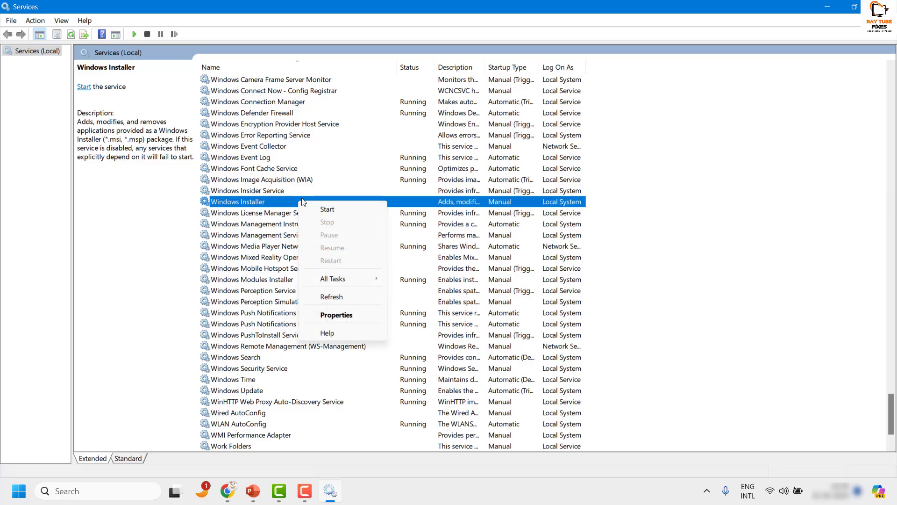
left_click(336, 315)
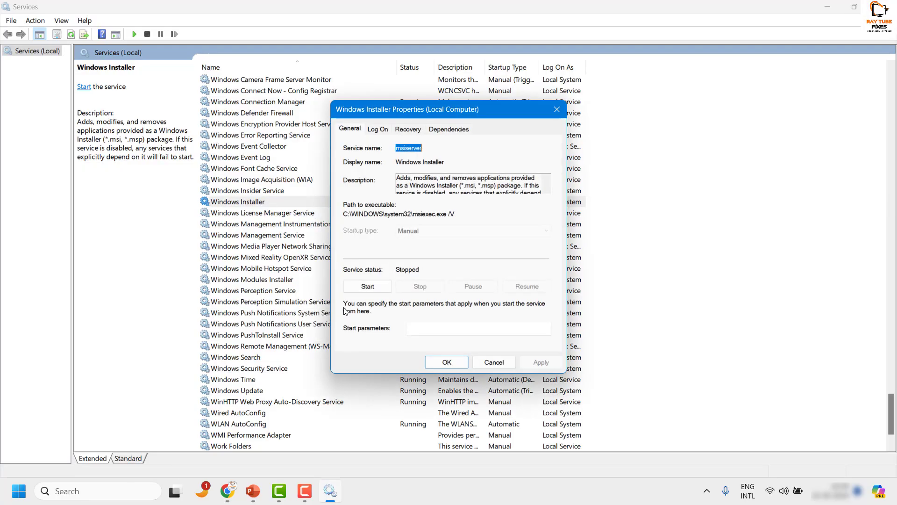
left_click(376, 289)
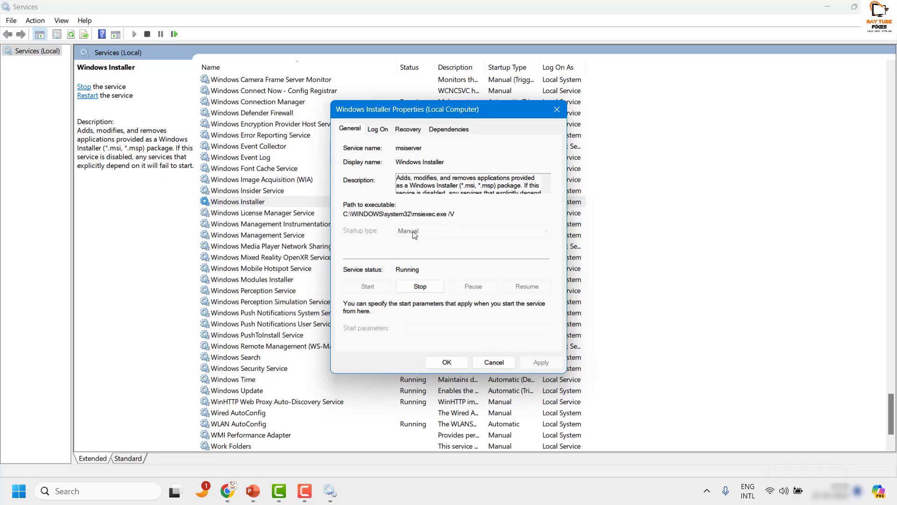
left_click(447, 362)
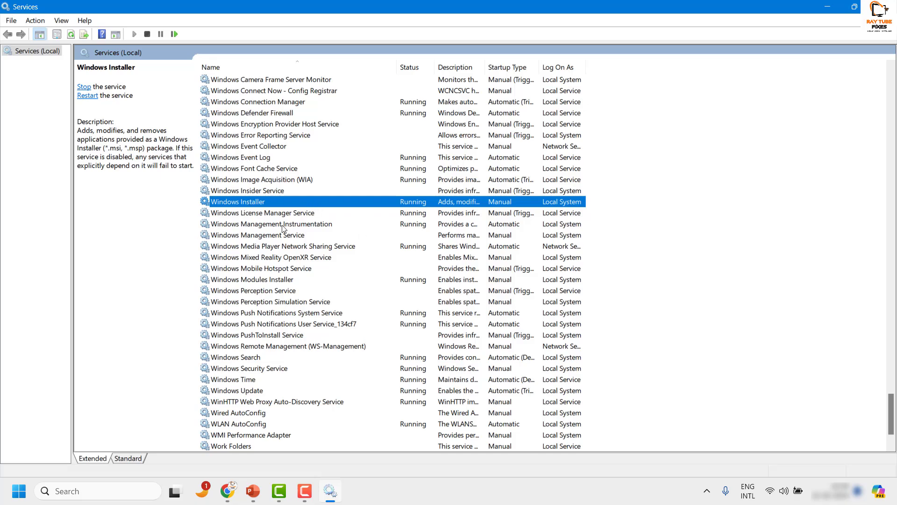
left_click(887, 7)
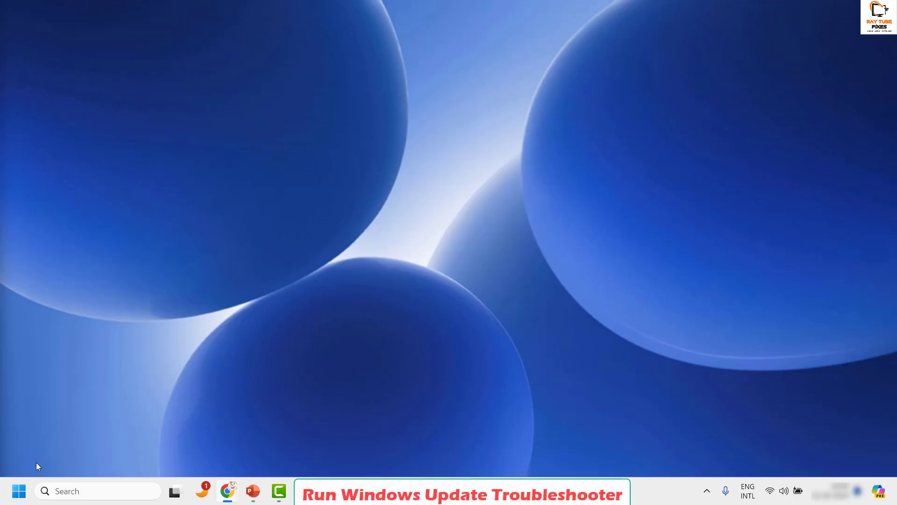
Open Windows Settings and go to the System page
right_click(19, 492)
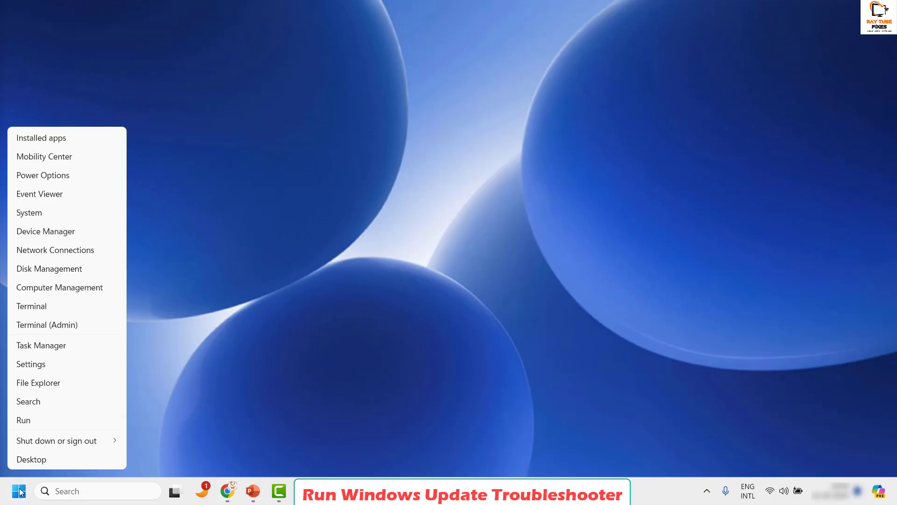
left_click(52, 372)
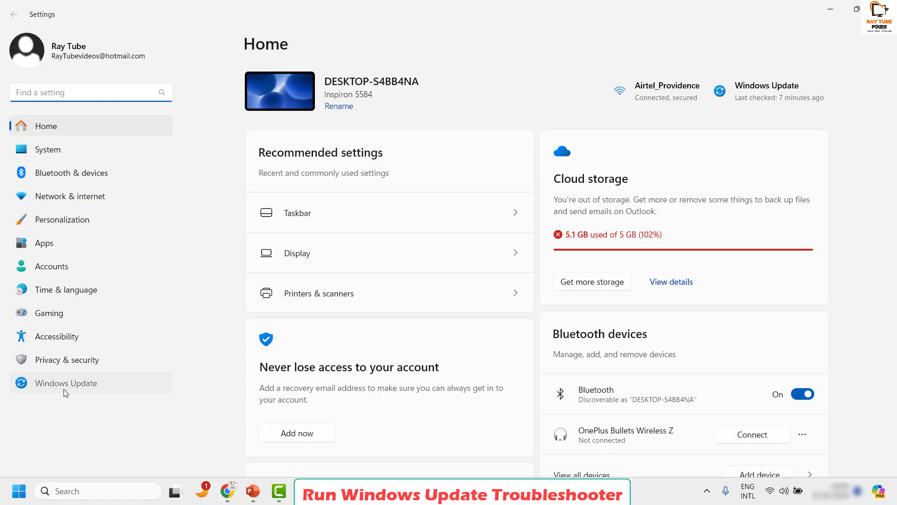
left_click(65, 389)
left_click(57, 159)
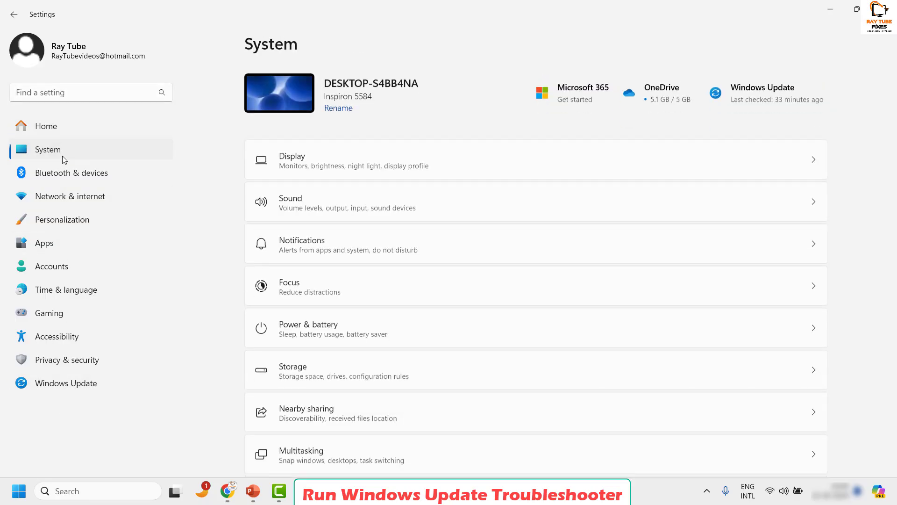
Run the Windows Update troubleshooter from the other troubleshooters on the Troubleshoot page, and dismiss its dialog
scroll(536, 331, "down", 5)
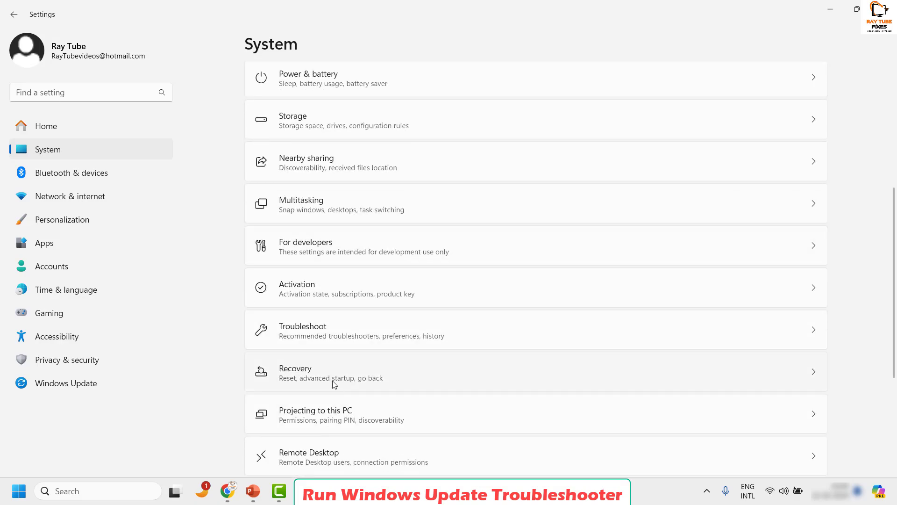
left_click(343, 323)
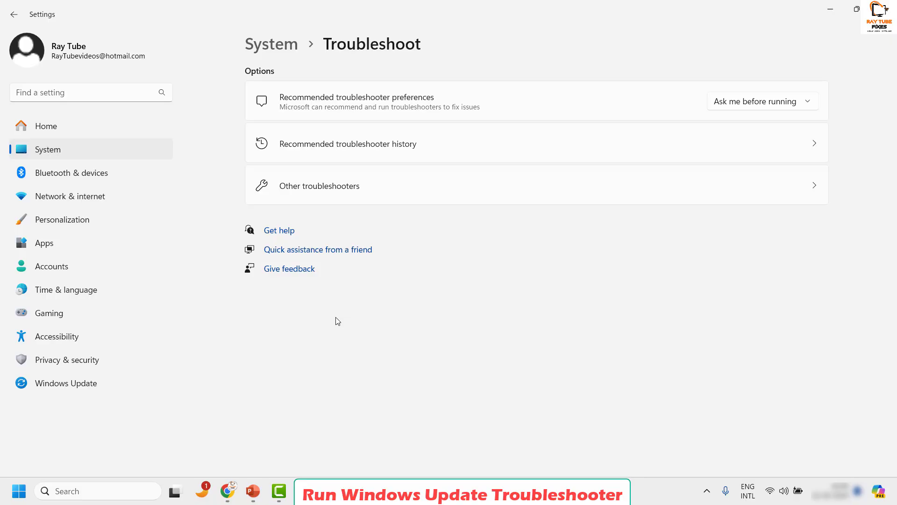
left_click(335, 194)
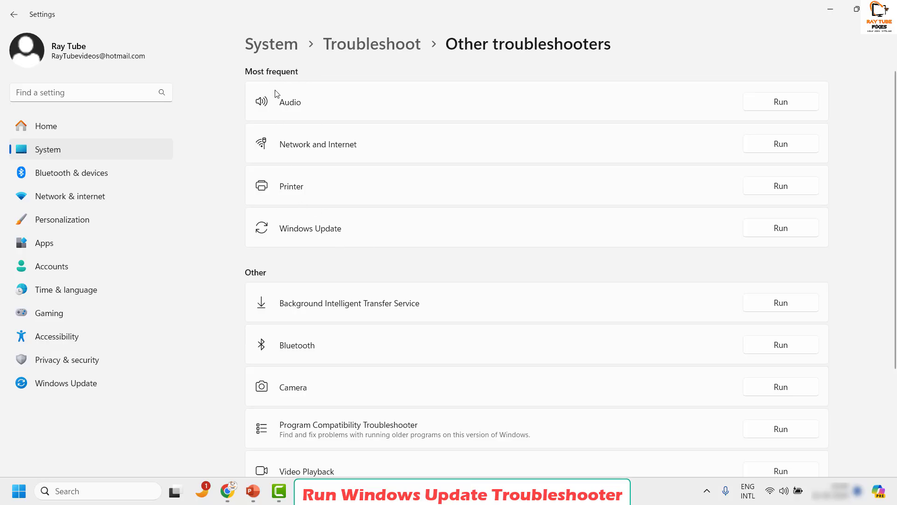
scroll(347, 224, "down", 3)
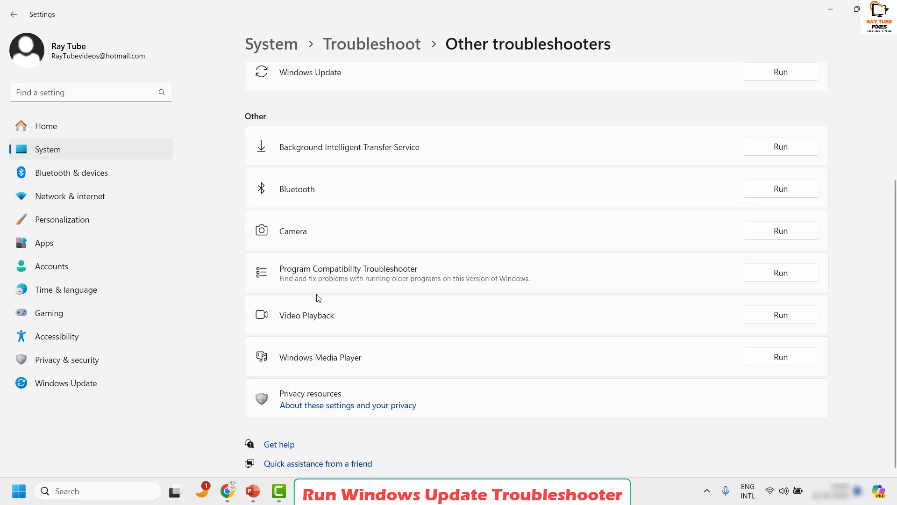
scroll(360, 251, "up", 3)
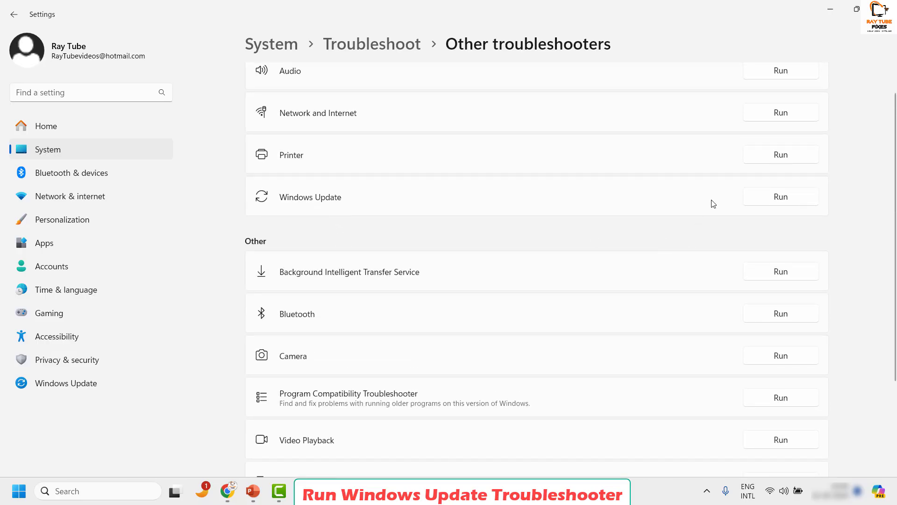
left_click(768, 198)
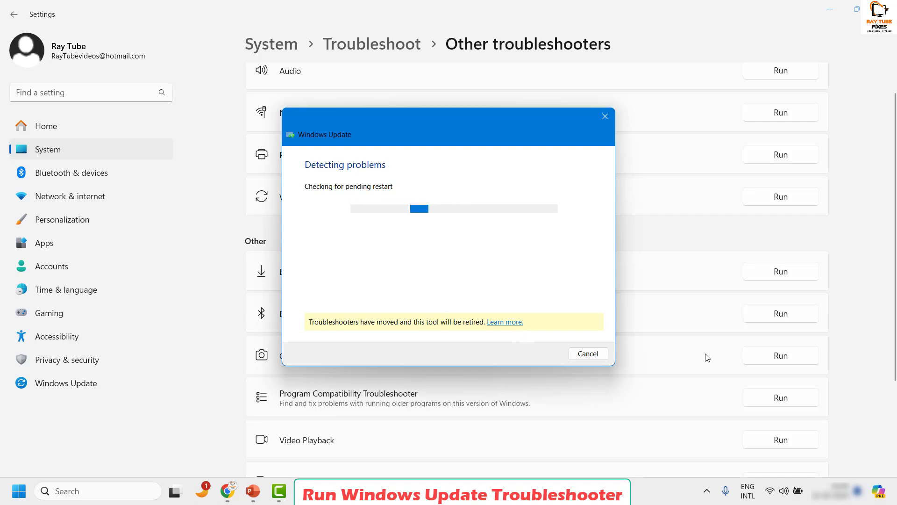
left_click(585, 356)
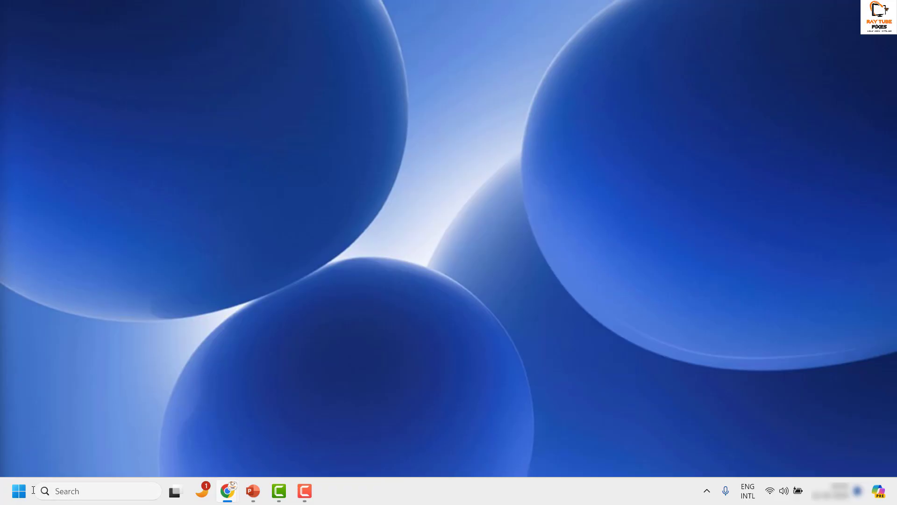
Open the Windows Update page in Settings to review the available updates, and close Settings
right_click(19, 490)
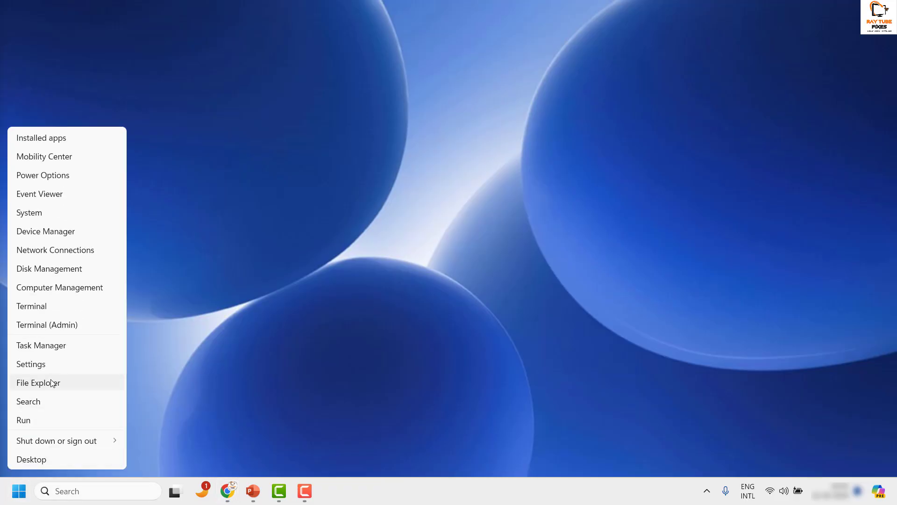
left_click(52, 364)
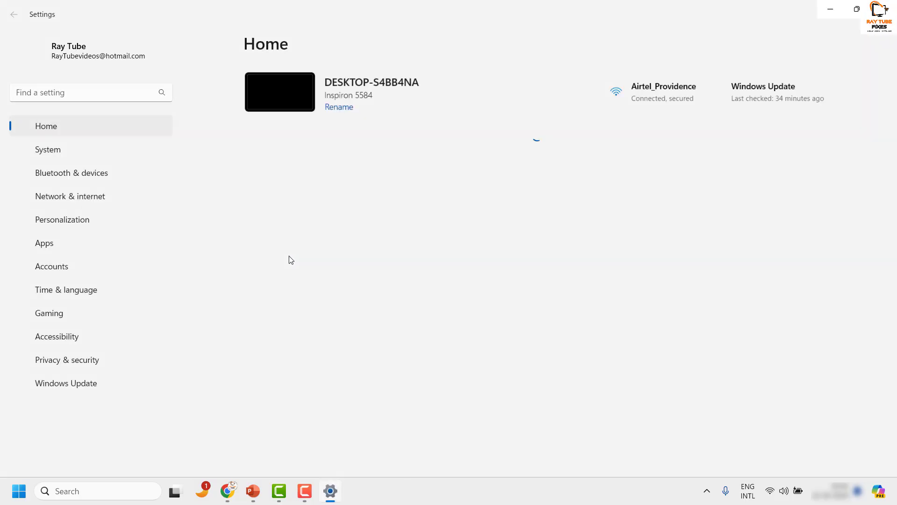
left_click(82, 384)
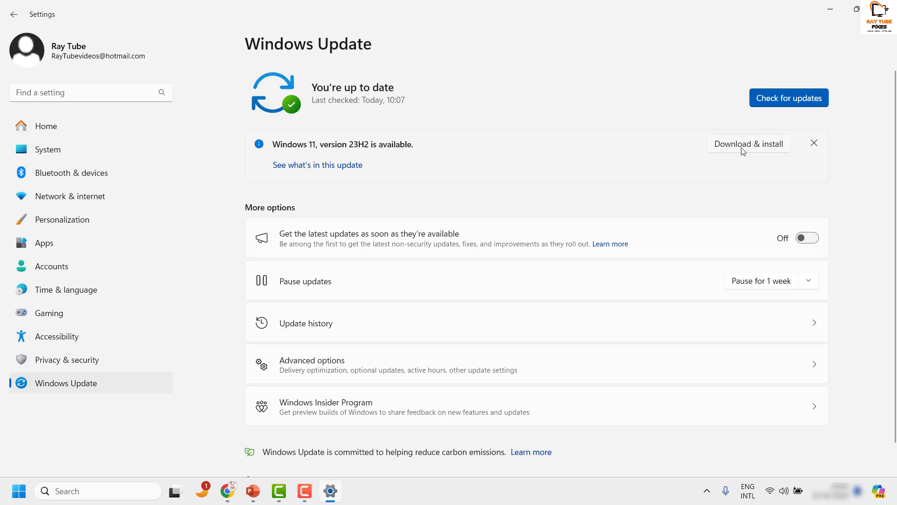
left_click(840, 14)
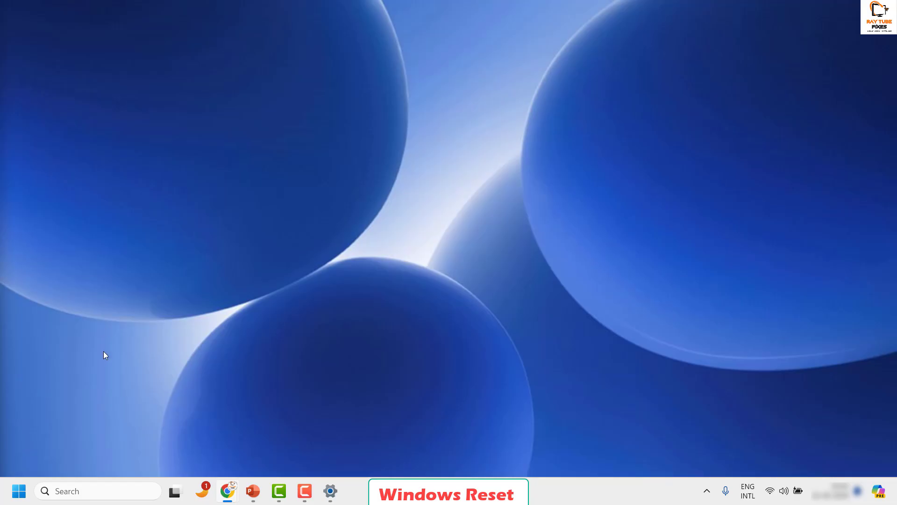
left_click(330, 490)
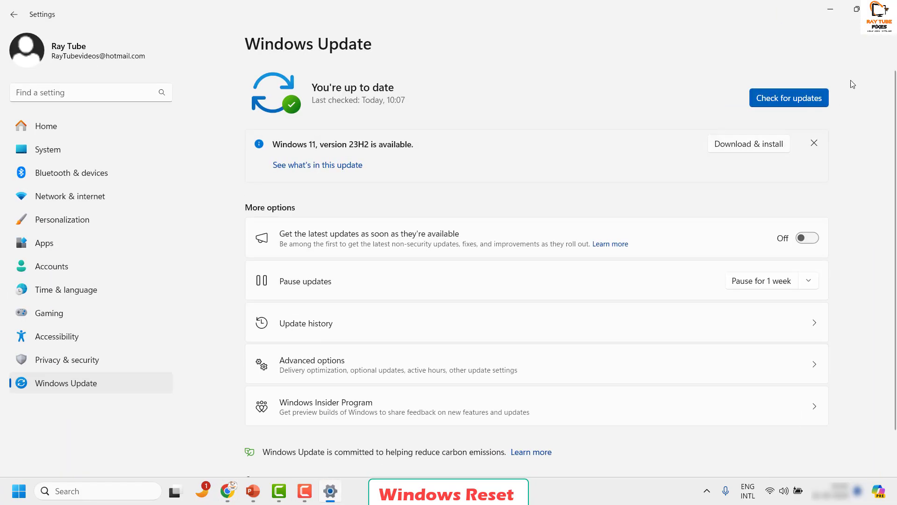
key("alt+F4")
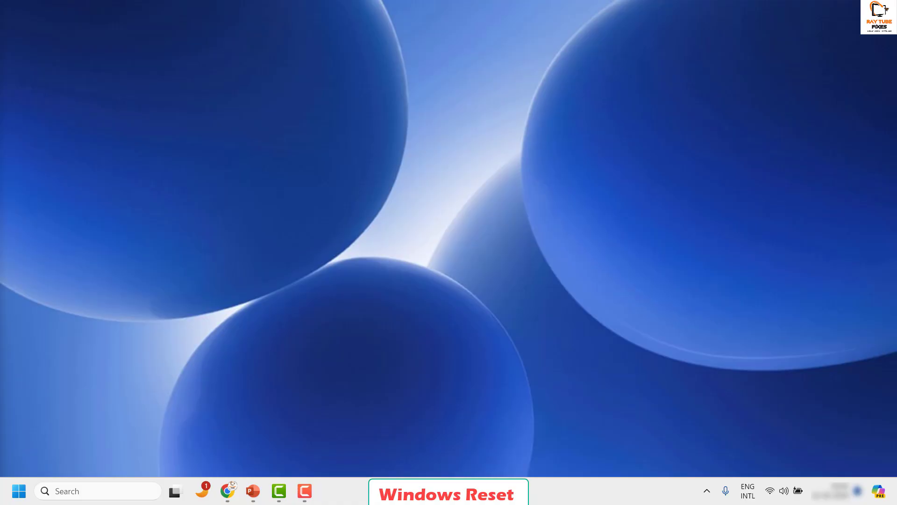
Open the Recovery page through the Windows Update advanced options to view the Reset this PC option, and close Settings
right_click(18, 491)
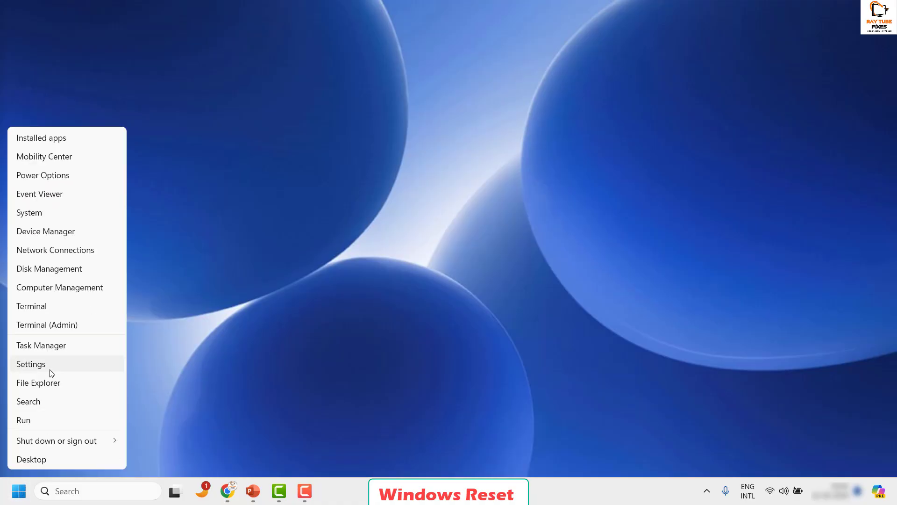
left_click(48, 369)
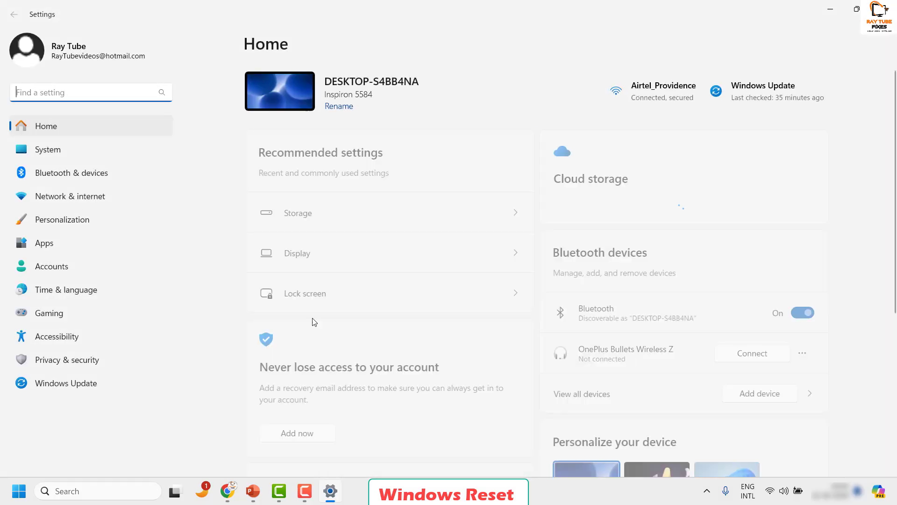
left_click(68, 387)
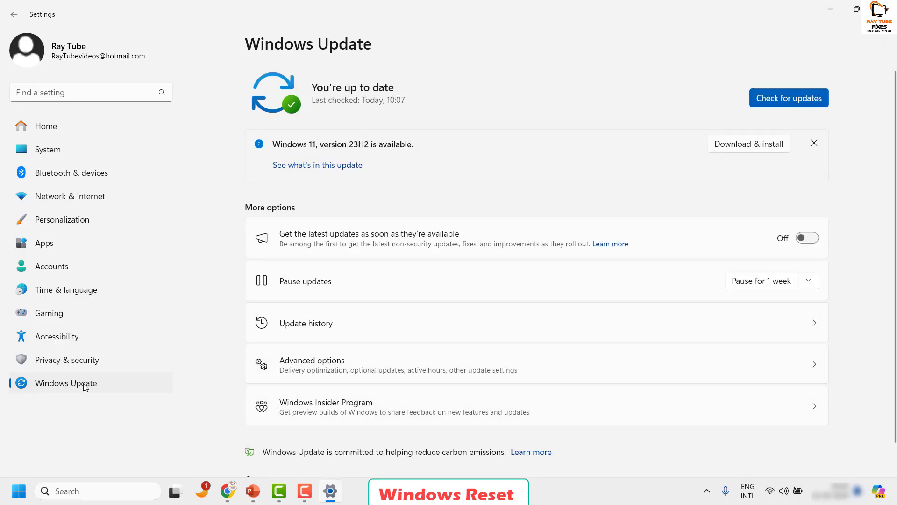
left_click(355, 359)
scroll(376, 330, "down", 2)
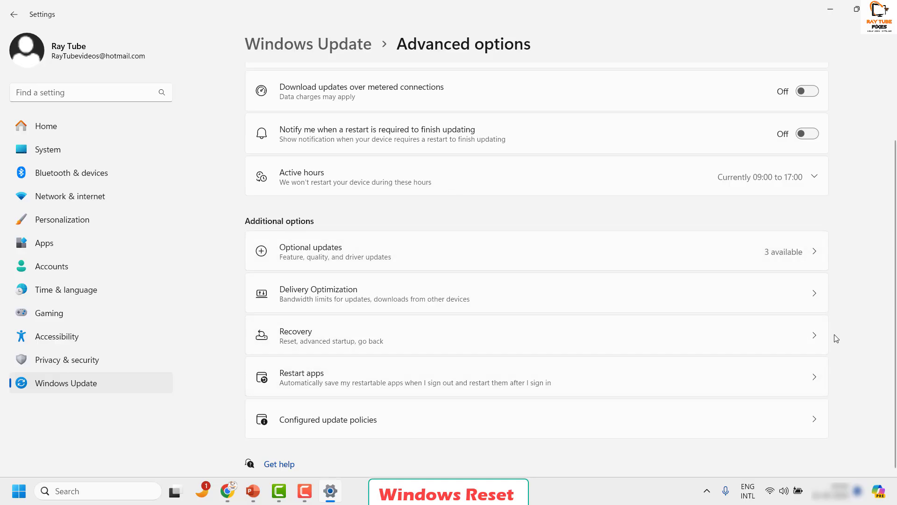
left_click(813, 339)
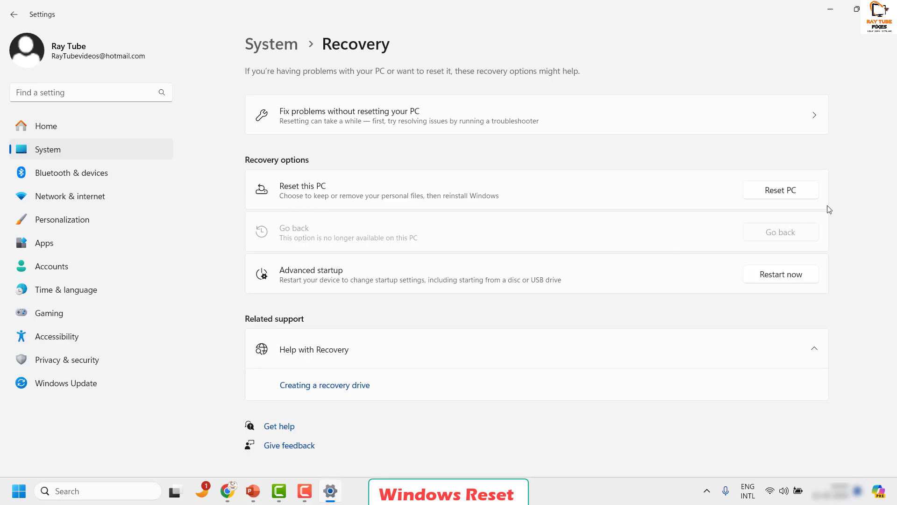
left_click(884, 7)
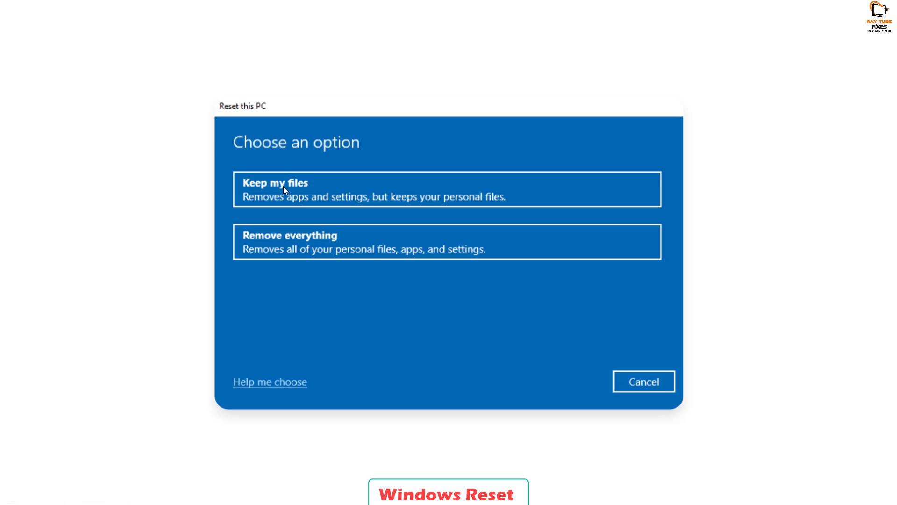
left_click(97, 282)
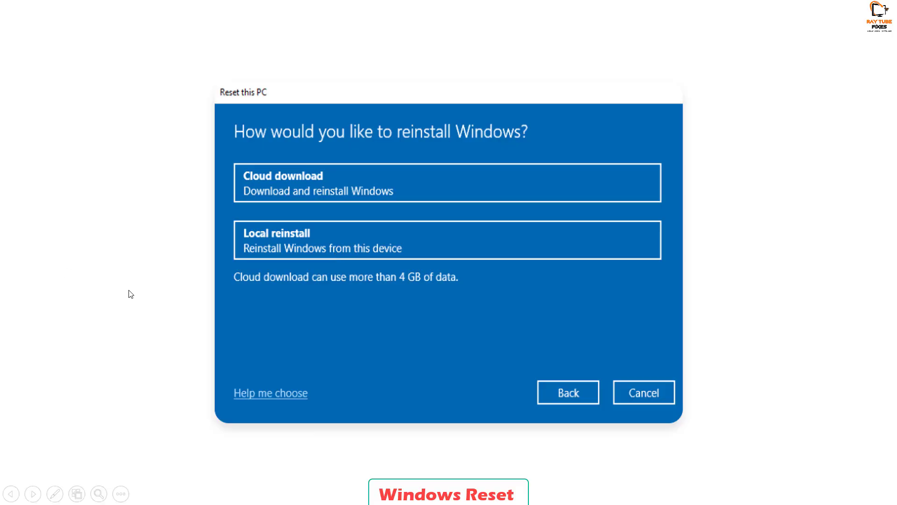
key("Right")
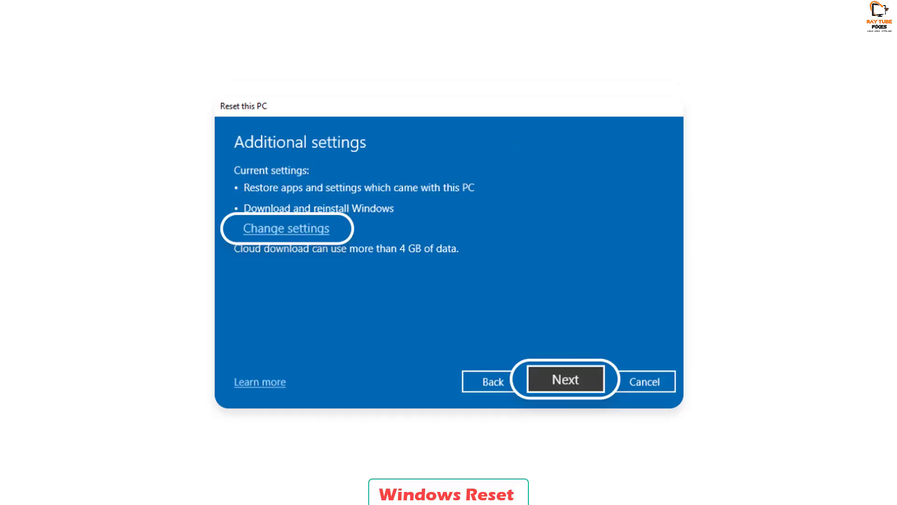
key("Right")
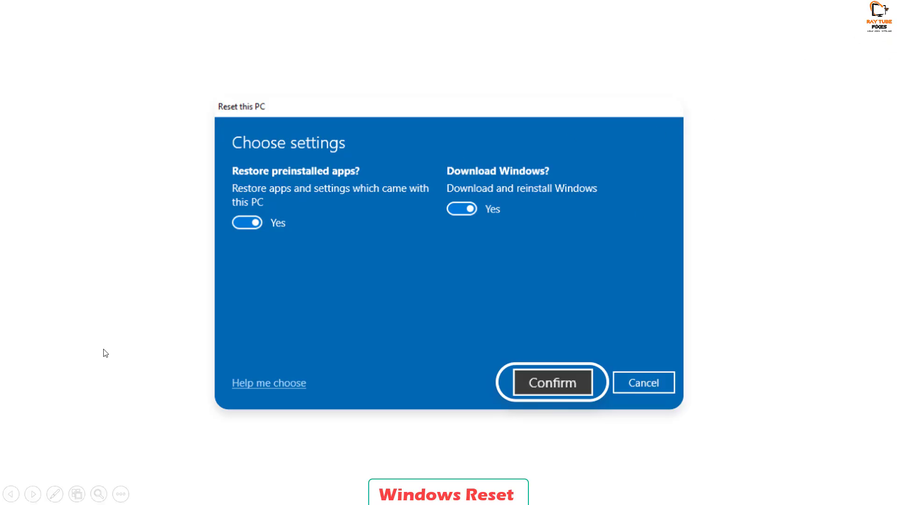
key("Right")
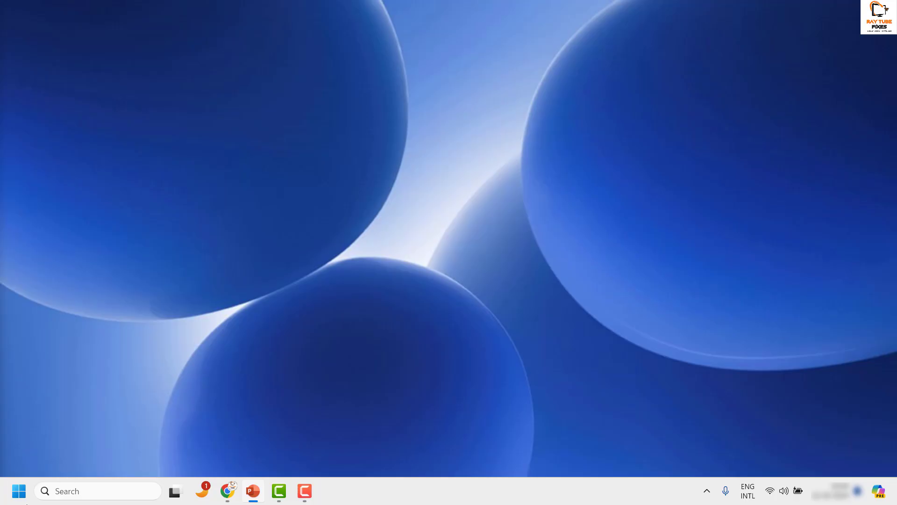
Reopen Settings and go to the Windows Update page
right_click(19, 491)
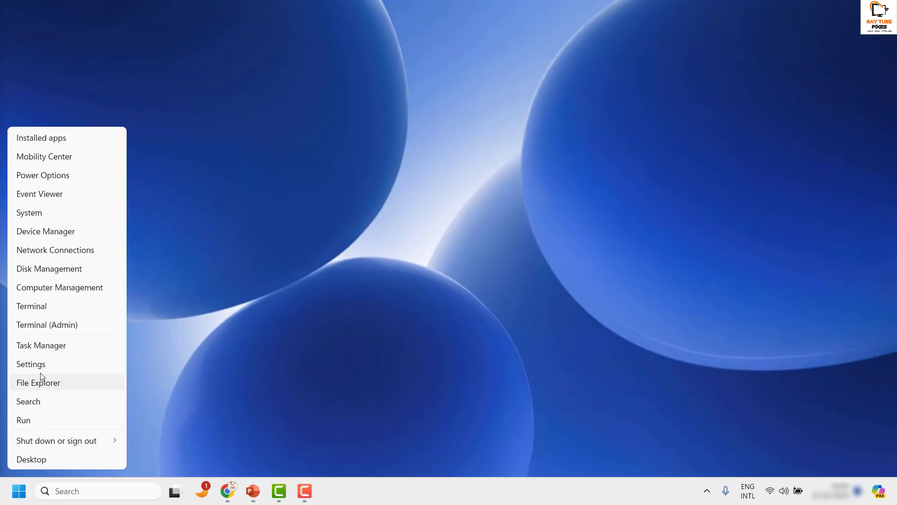
left_click(31, 364)
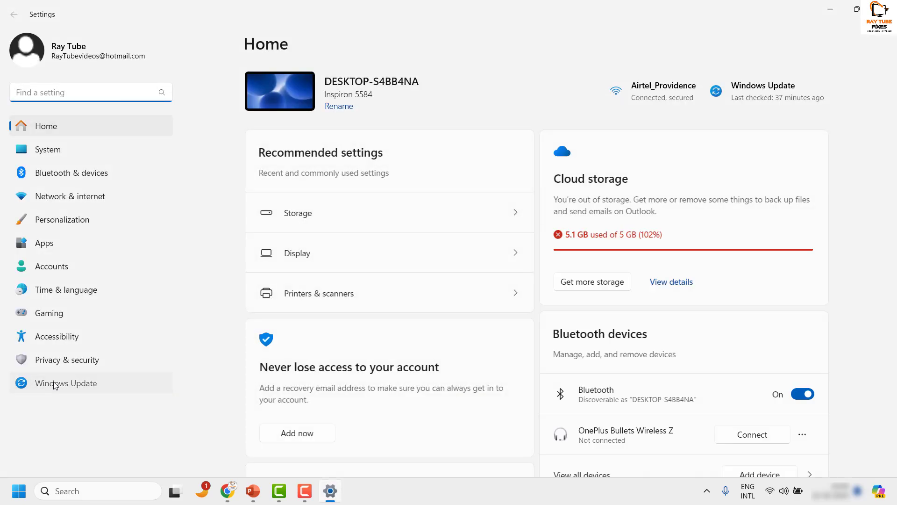
left_click(54, 385)
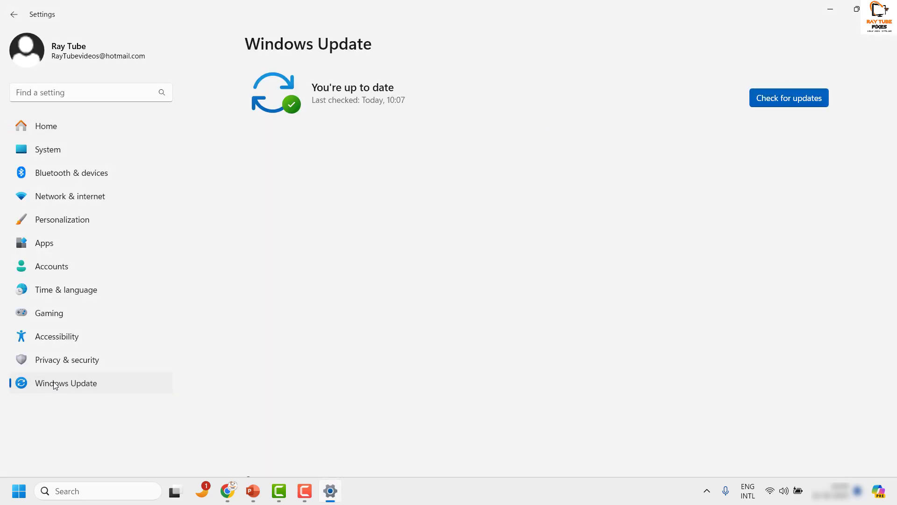